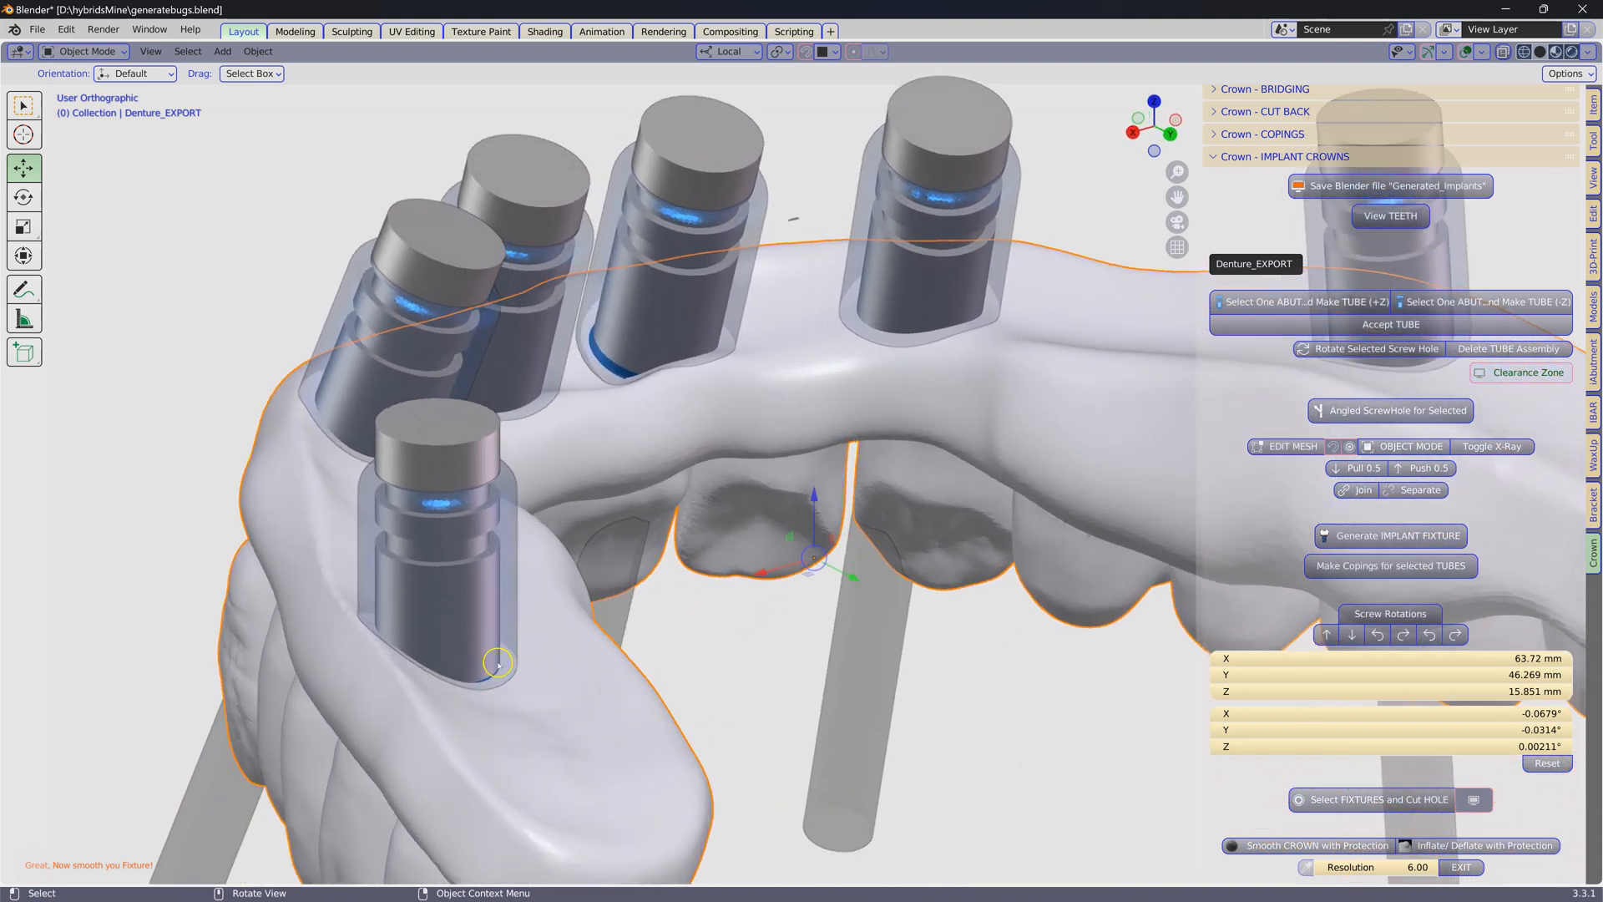
Hide every object except the generated fixture.
{"action": "middle_click_drag", "start_coordinate": [925, 315], "coordinate": [583, 475]}
{"action": "scroll", "coordinate": [630, 458], "scroll_direction": "up", "scroll_amount": 3}
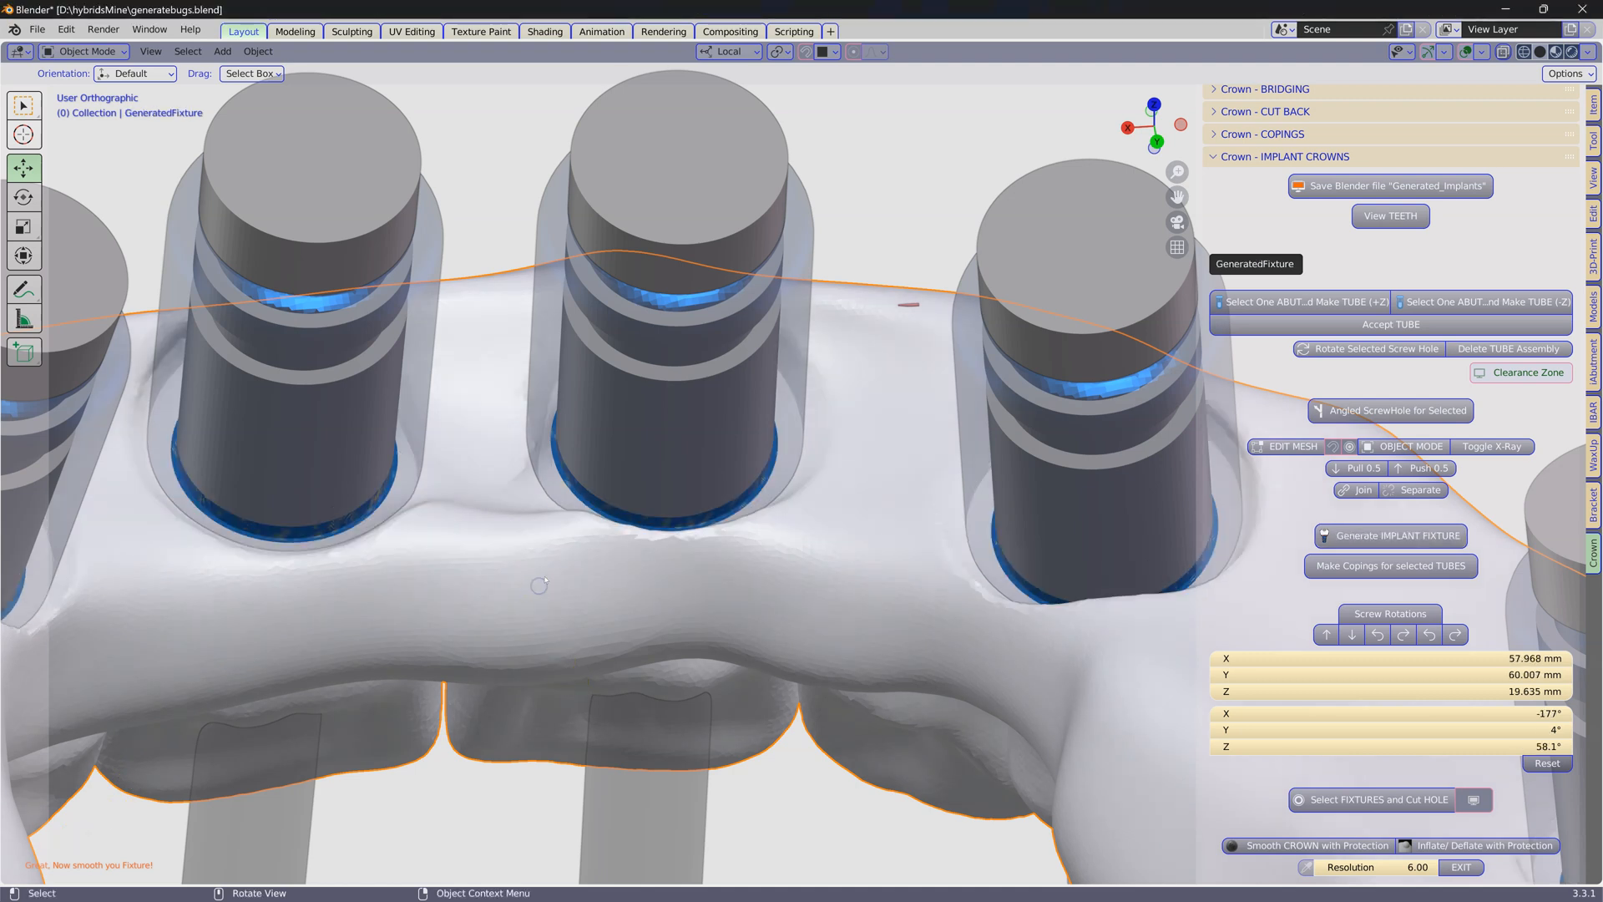
{"action": "key", "text": "ctrl+i"}
{"action": "key", "text": "h"}
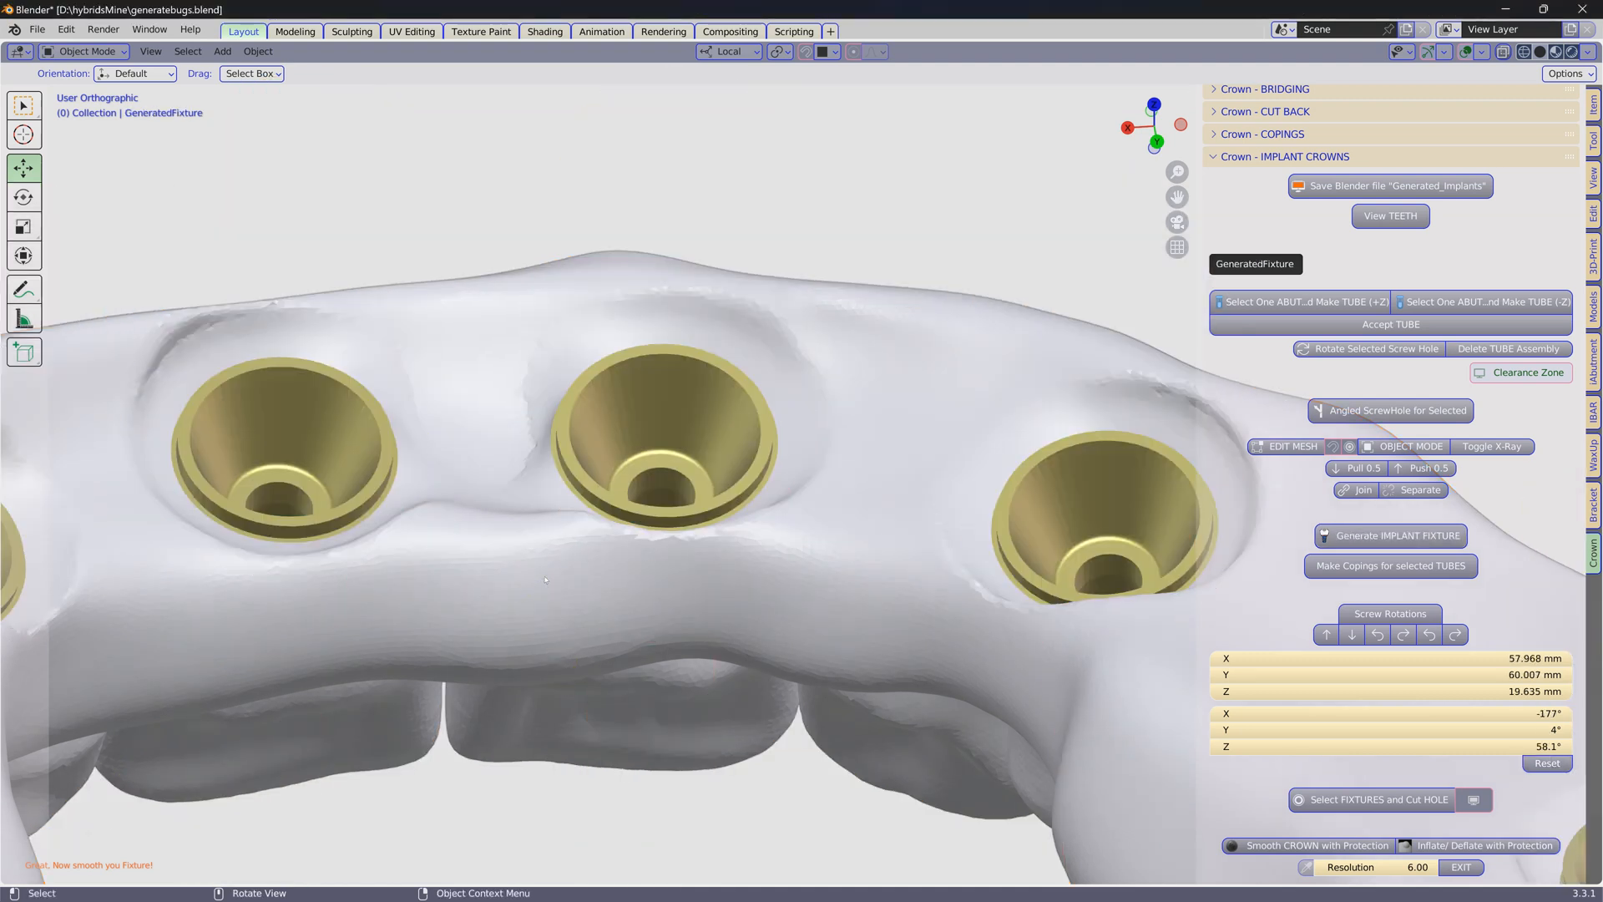
Enter Edit Mode on the generated fixture and switch to face selection.
{"action": "middle_click_drag", "start_coordinate": [544, 576], "coordinate": [677, 505]}
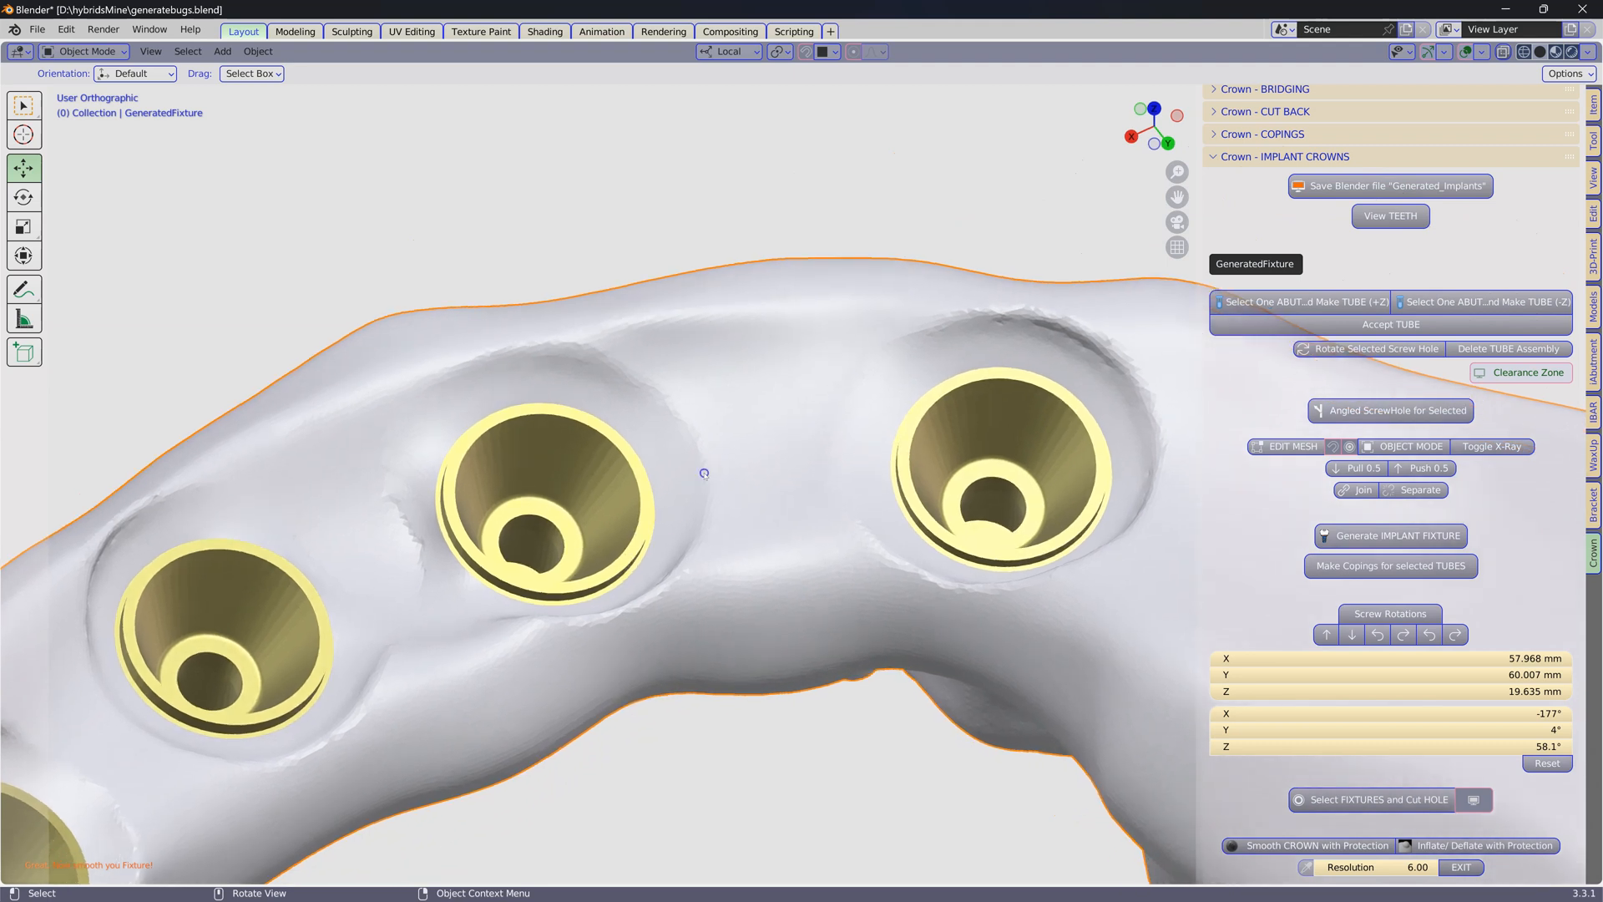
{"action": "key", "text": "Tab"}
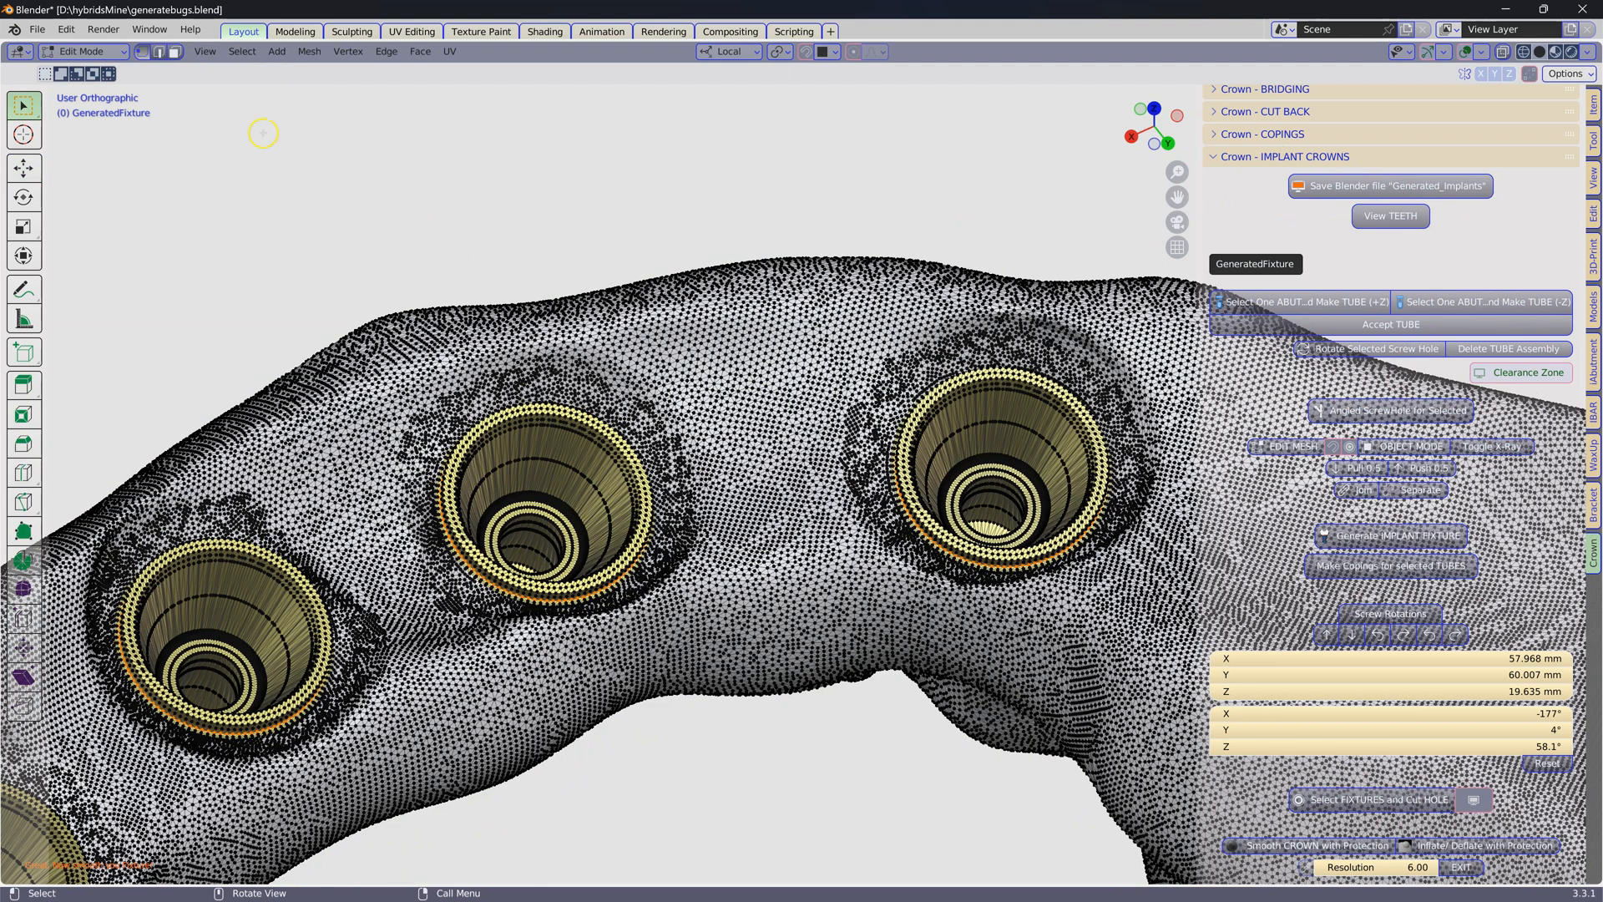
{"action": "left_click", "coordinate": [175, 52]}
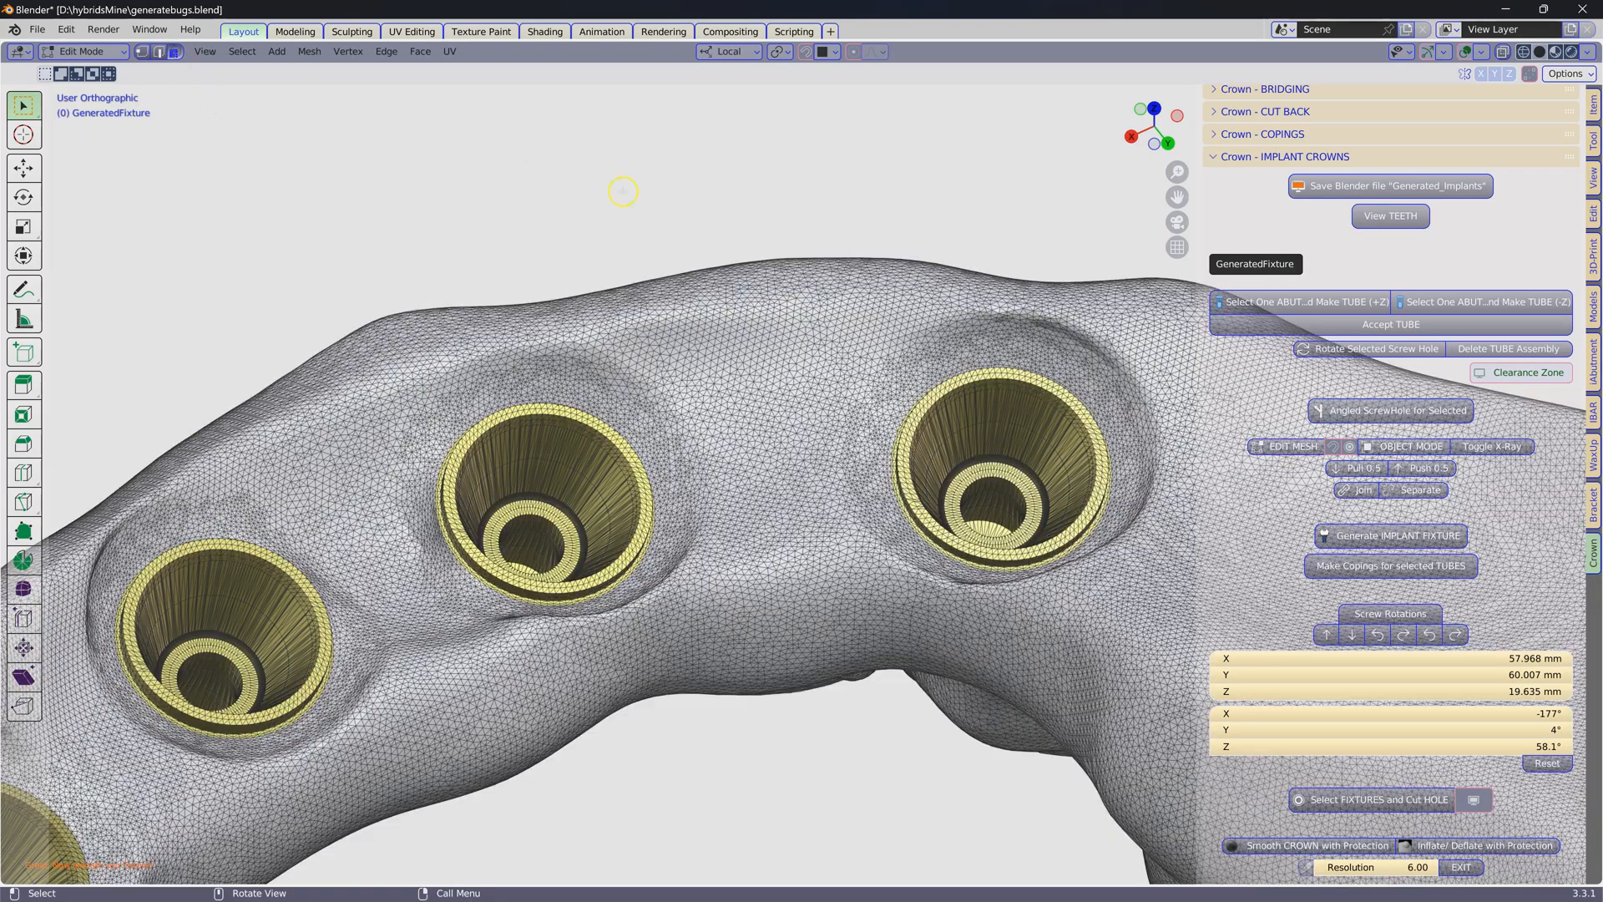
Examine the mesh of the implant sockets and the surrounding gum surface on the generated fixture.
{"action": "scroll", "coordinate": [799, 387], "scroll_direction": "up", "scroll_amount": 6}
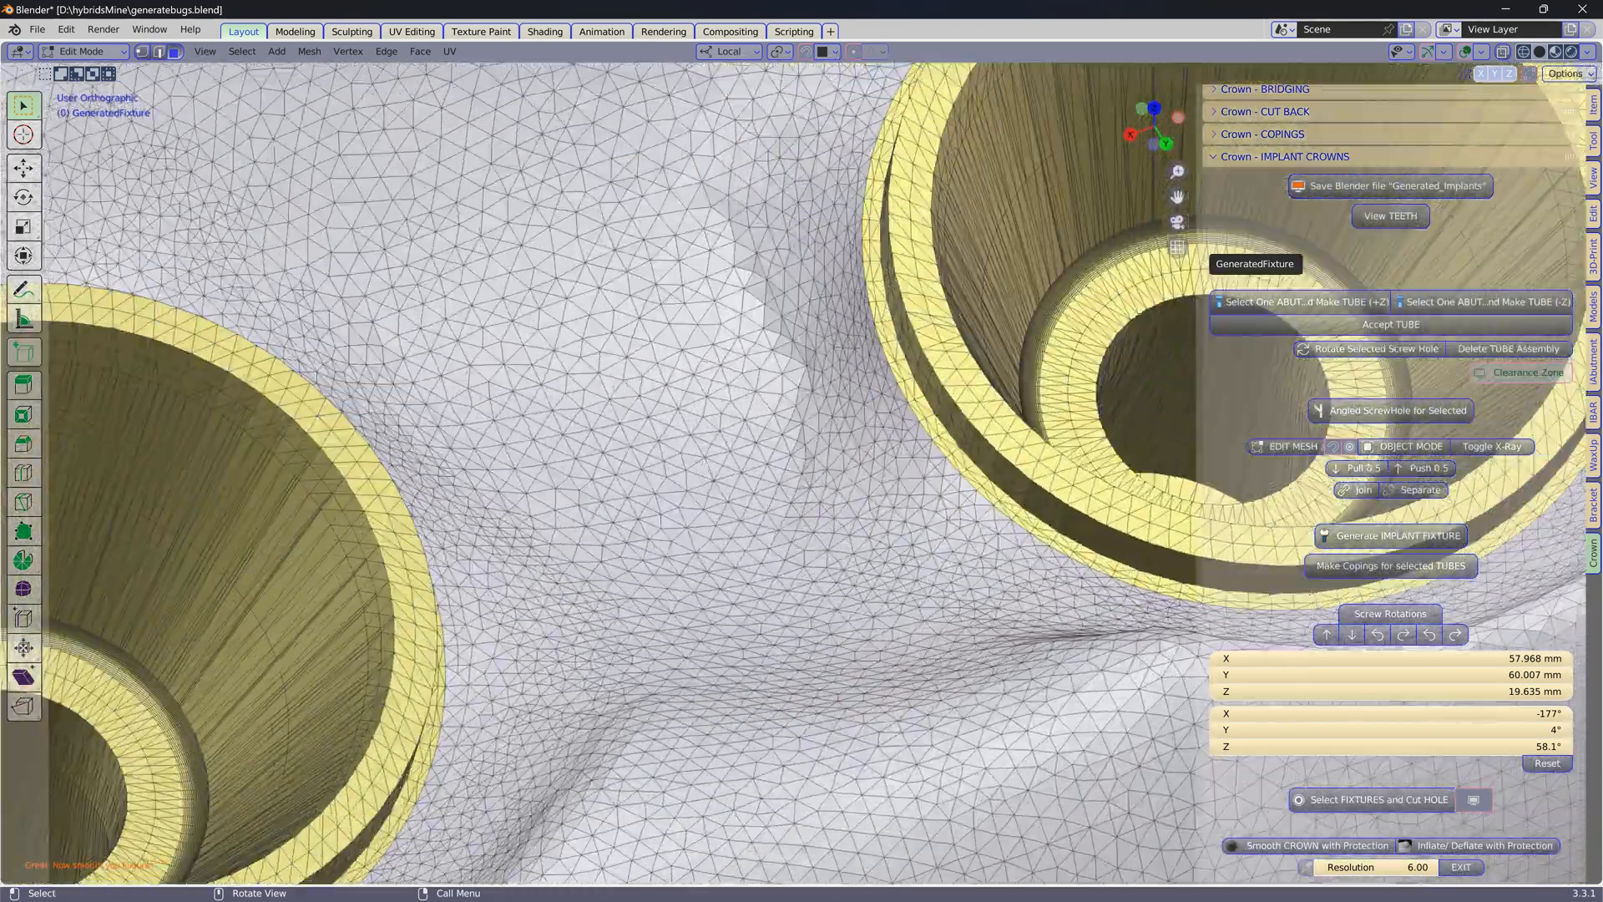
{"action": "middle_click_drag", "start_coordinate": [798, 388], "coordinate": [805, 544]}
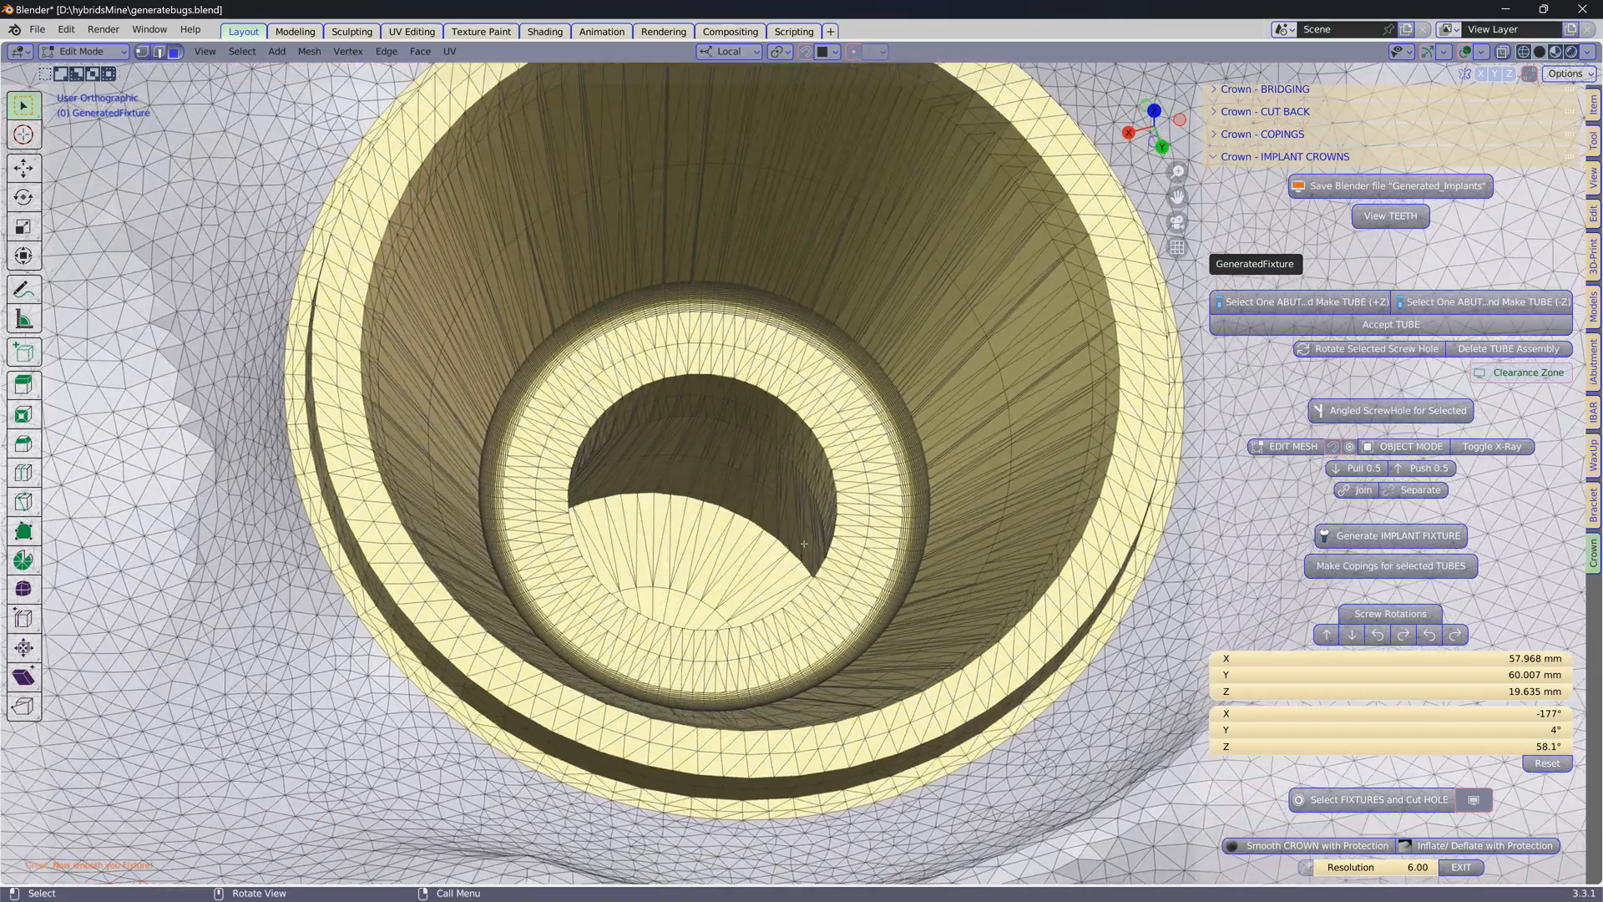
{"action": "scroll", "coordinate": [804, 544], "scroll_direction": "down", "scroll_amount": 5}
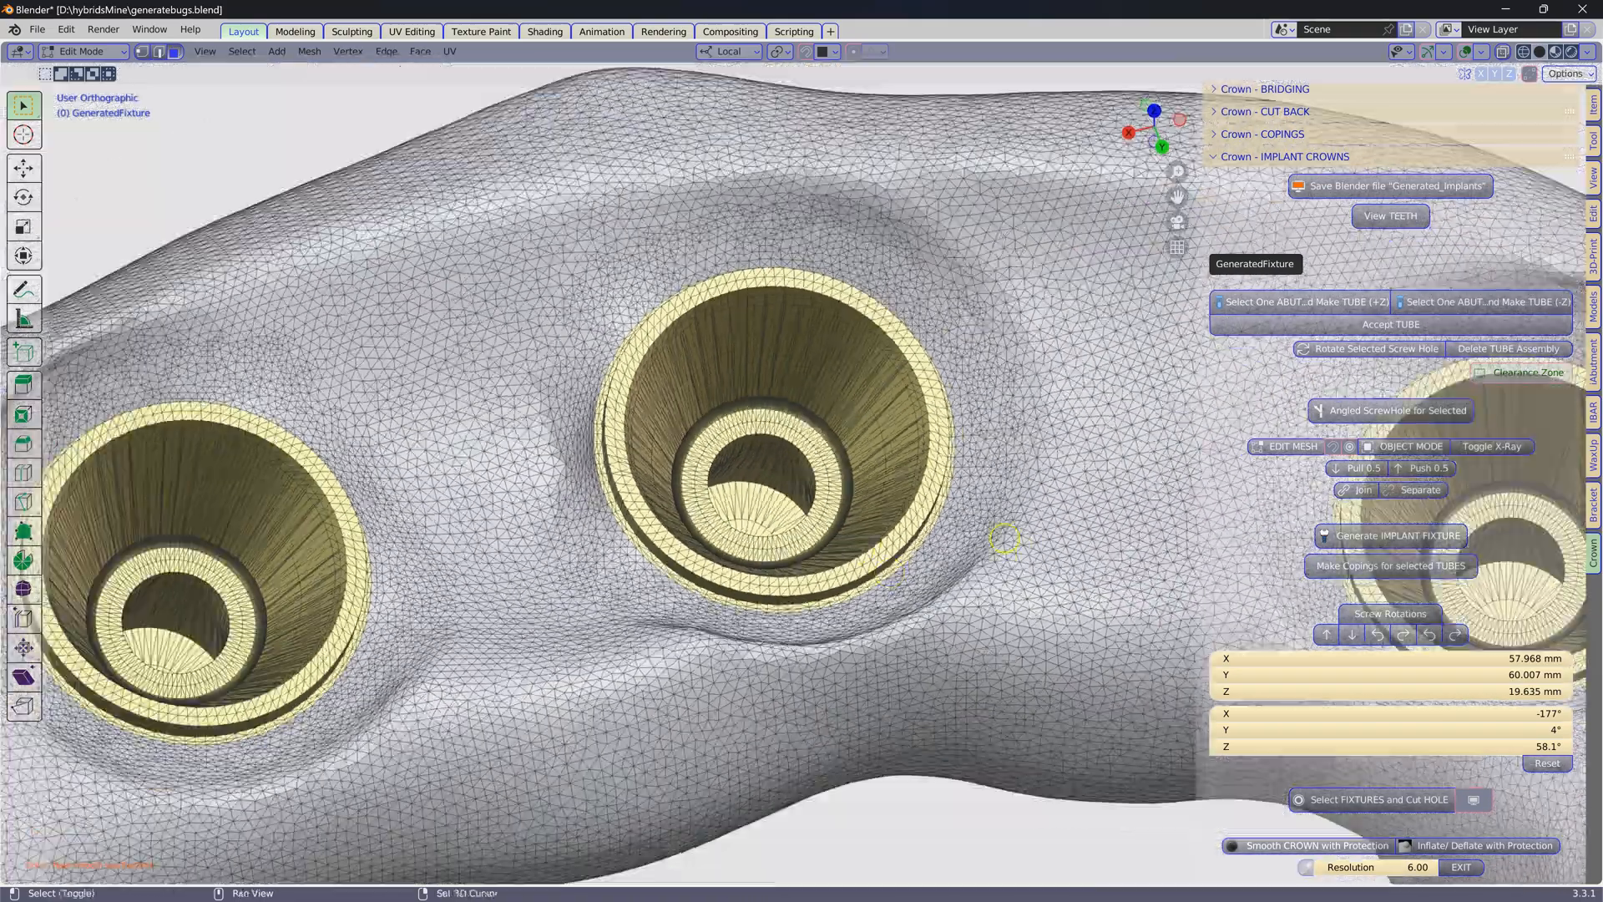
{"action": "middle_click_drag", "start_coordinate": [1005, 538], "coordinate": [436, 426], "text": "shift"}
{"action": "scroll", "coordinate": [586, 509], "scroll_direction": "up", "scroll_amount": 3}
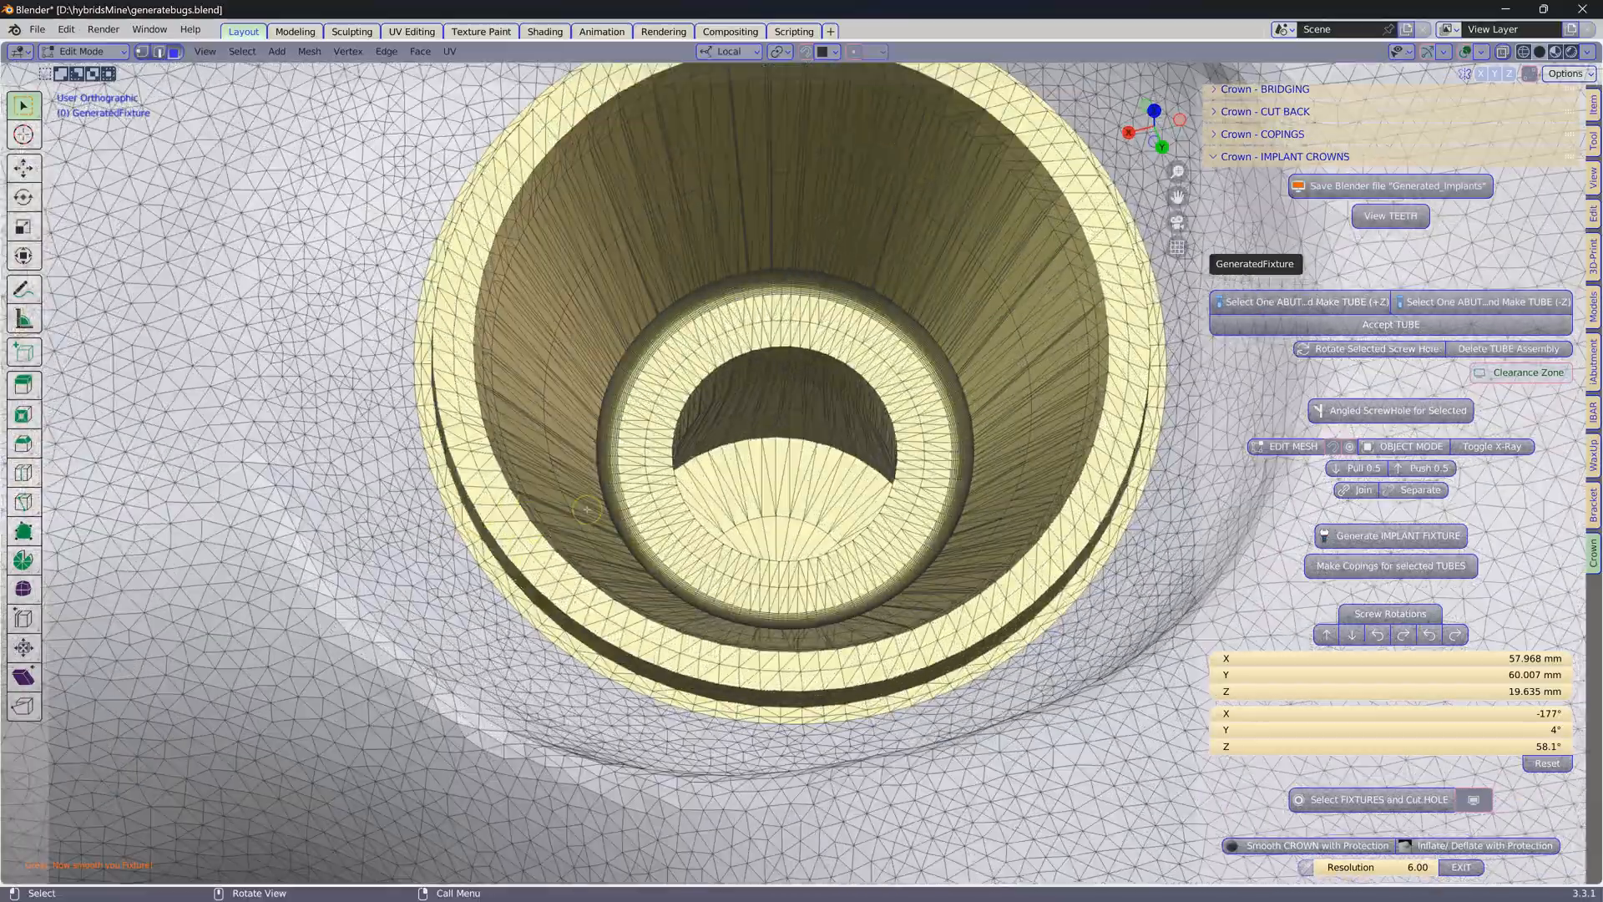
{"action": "middle_click_drag", "start_coordinate": [589, 498], "coordinate": [404, 483]}
{"action": "scroll", "coordinate": [620, 461], "scroll_direction": "down", "scroll_amount": 4}
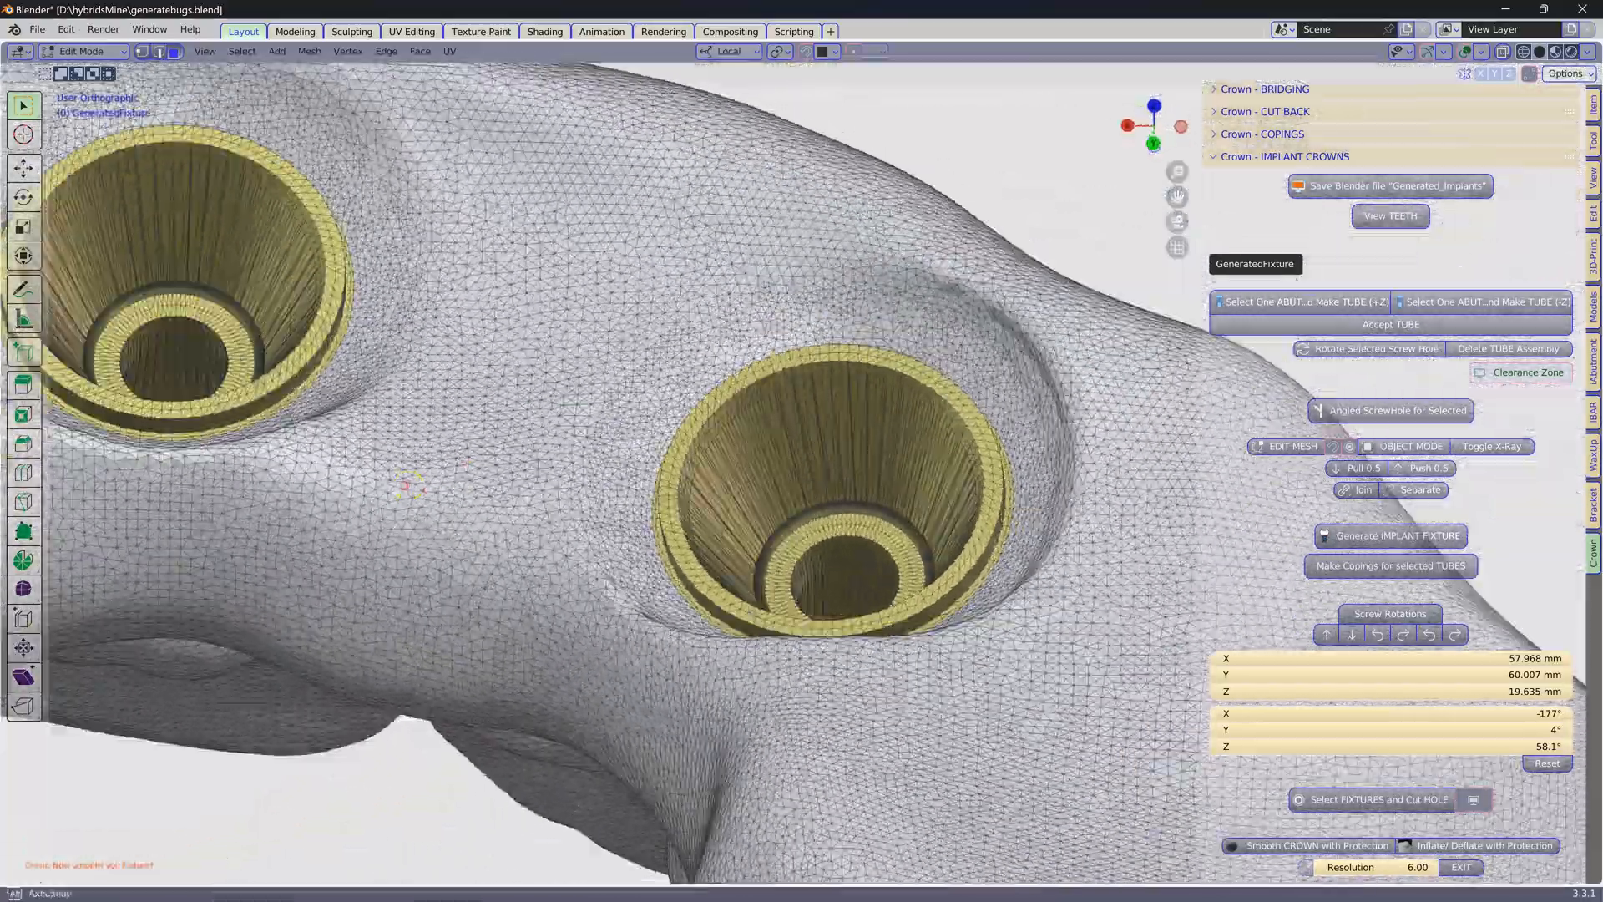
{"action": "scroll", "coordinate": [395, 486], "scroll_direction": "up", "scroll_amount": 1}
{"action": "scroll", "coordinate": [374, 475], "scroll_direction": "down", "scroll_amount": 3}
{"action": "scroll", "coordinate": [653, 460], "scroll_direction": "down", "scroll_amount": 2}
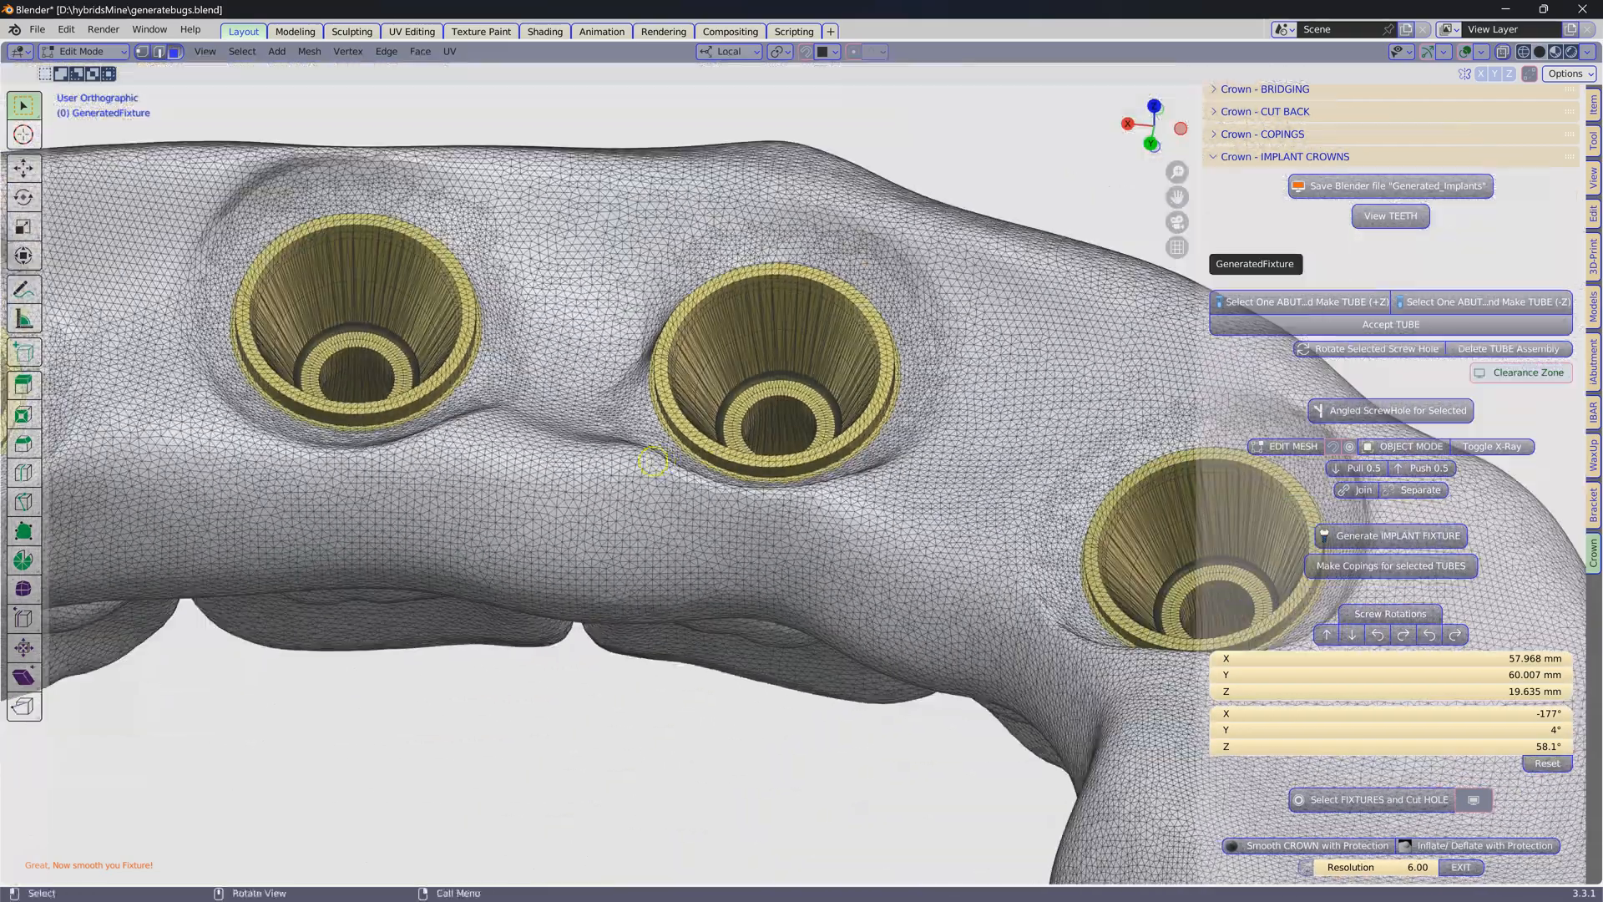
{"action": "middle_click_drag", "start_coordinate": [458, 434], "coordinate": [433, 485]}
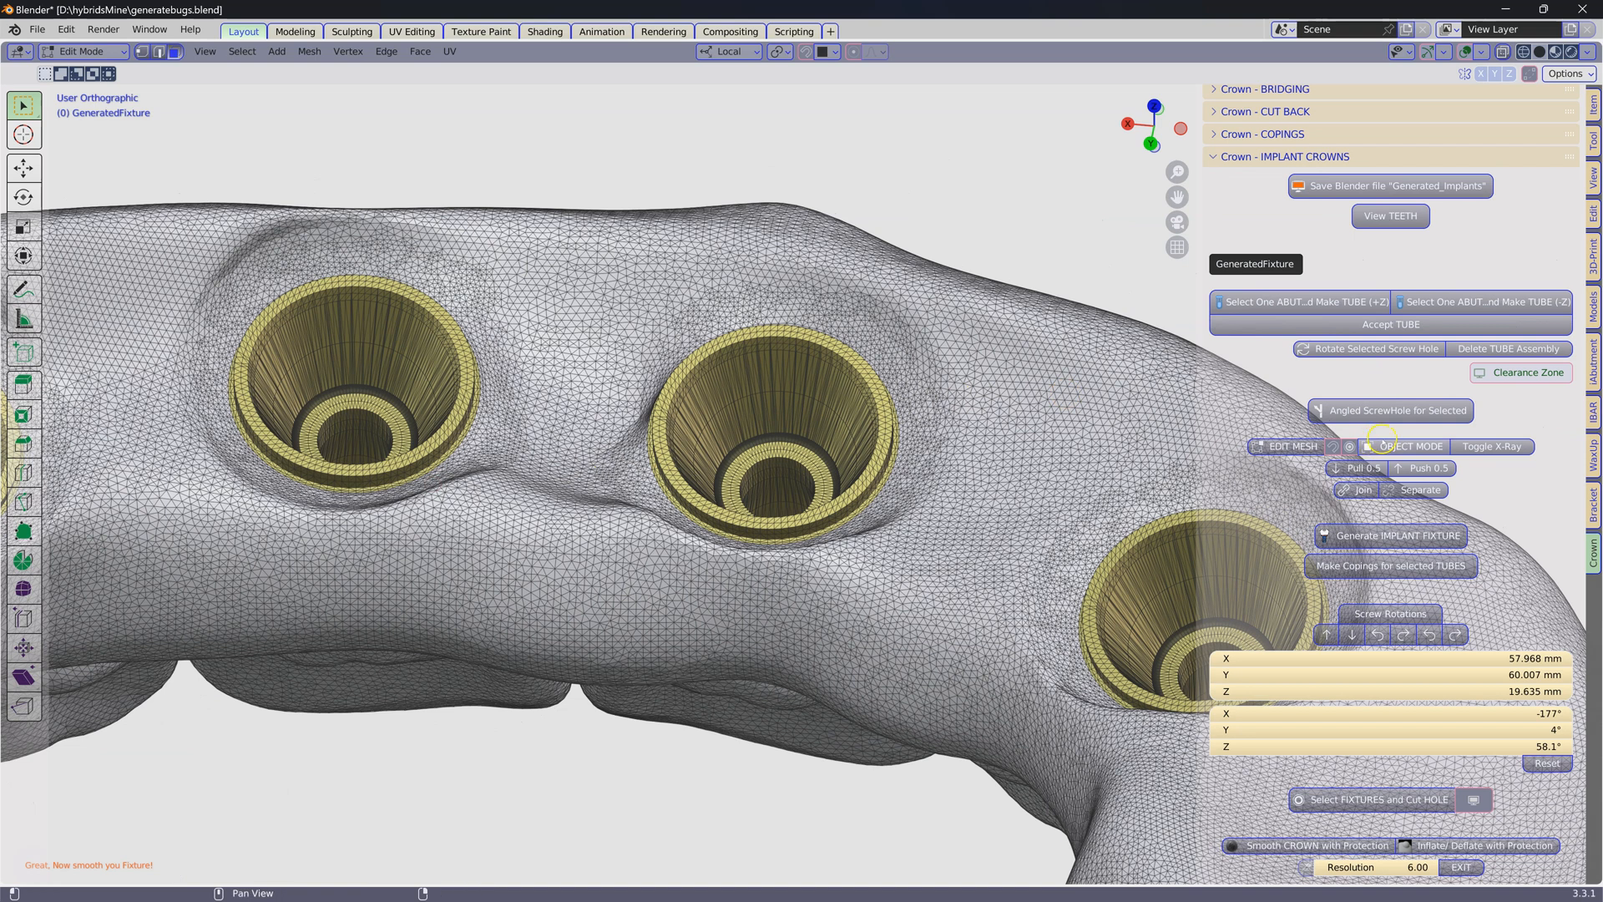
Open the 3D-Print mesh checks and examine the fixture's sockets and teeth for the intersecting faces.
{"action": "left_click", "coordinate": [1593, 266]}
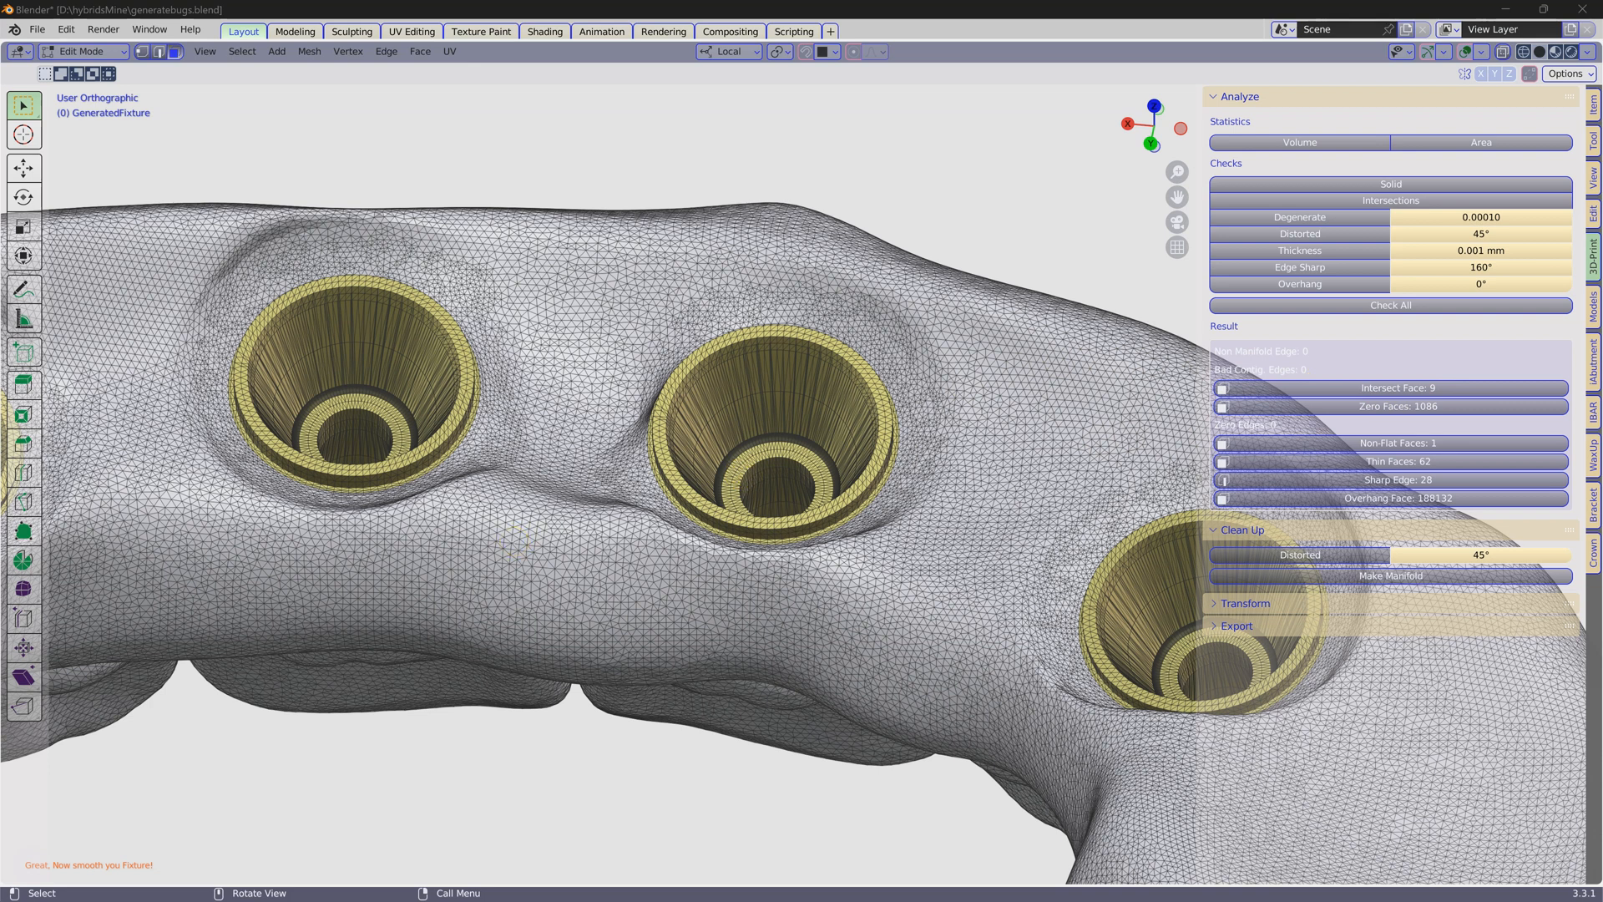
{"action": "scroll", "coordinate": [914, 144], "scroll_direction": "down", "scroll_amount": 9}
{"action": "scroll", "coordinate": [839, 200], "scroll_direction": "up", "scroll_amount": 8}
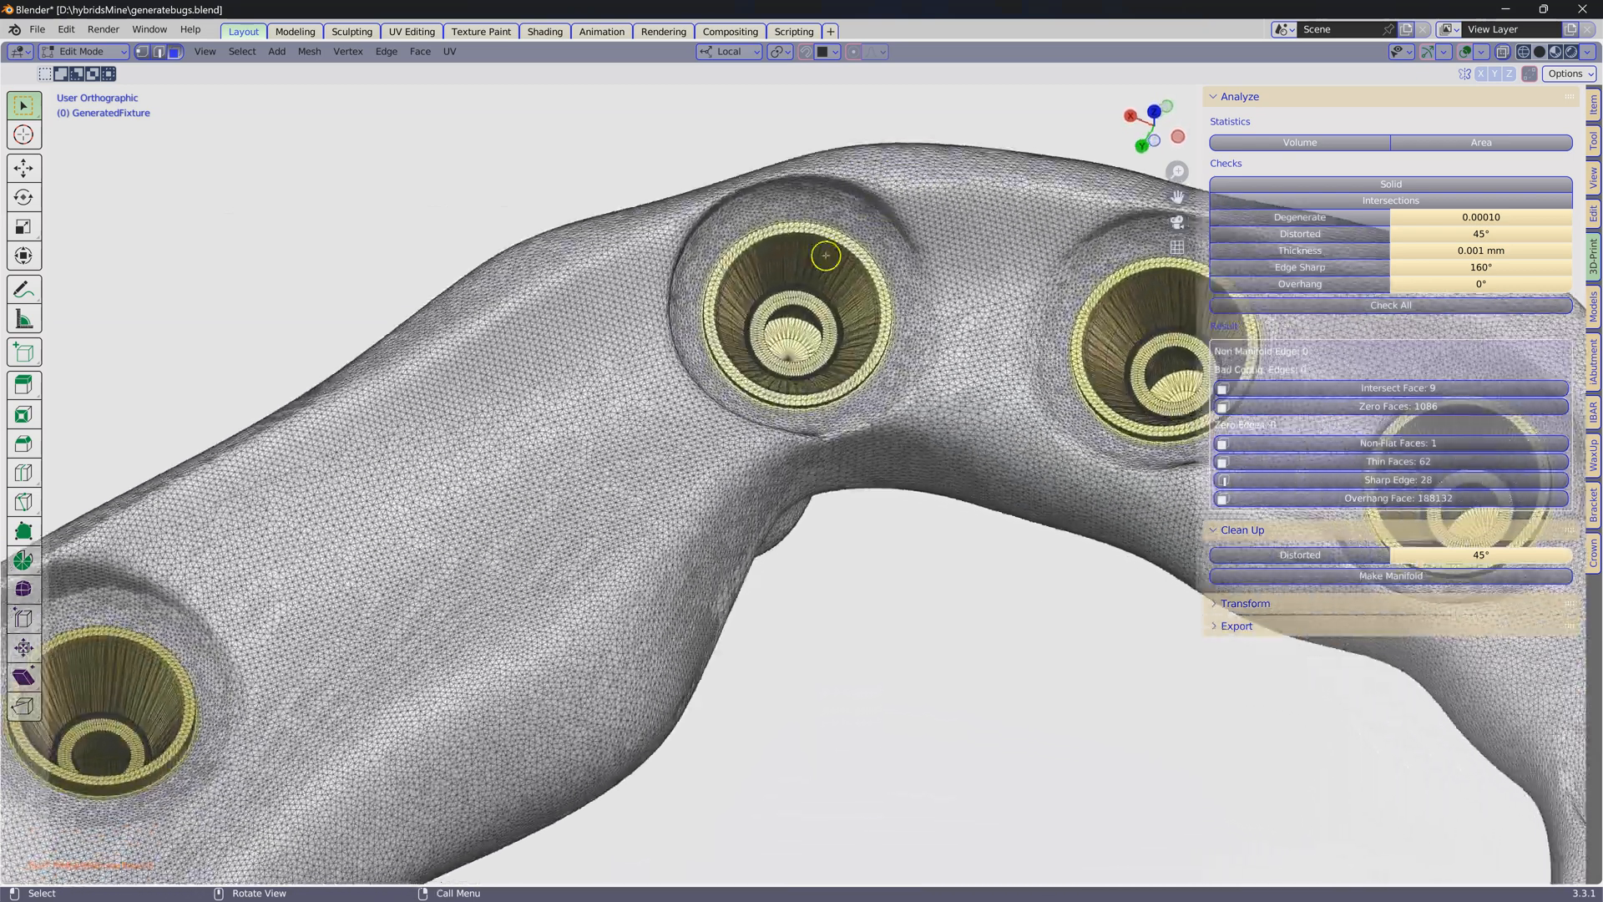
{"action": "scroll", "coordinate": [826, 252], "scroll_direction": "up", "scroll_amount": 8}
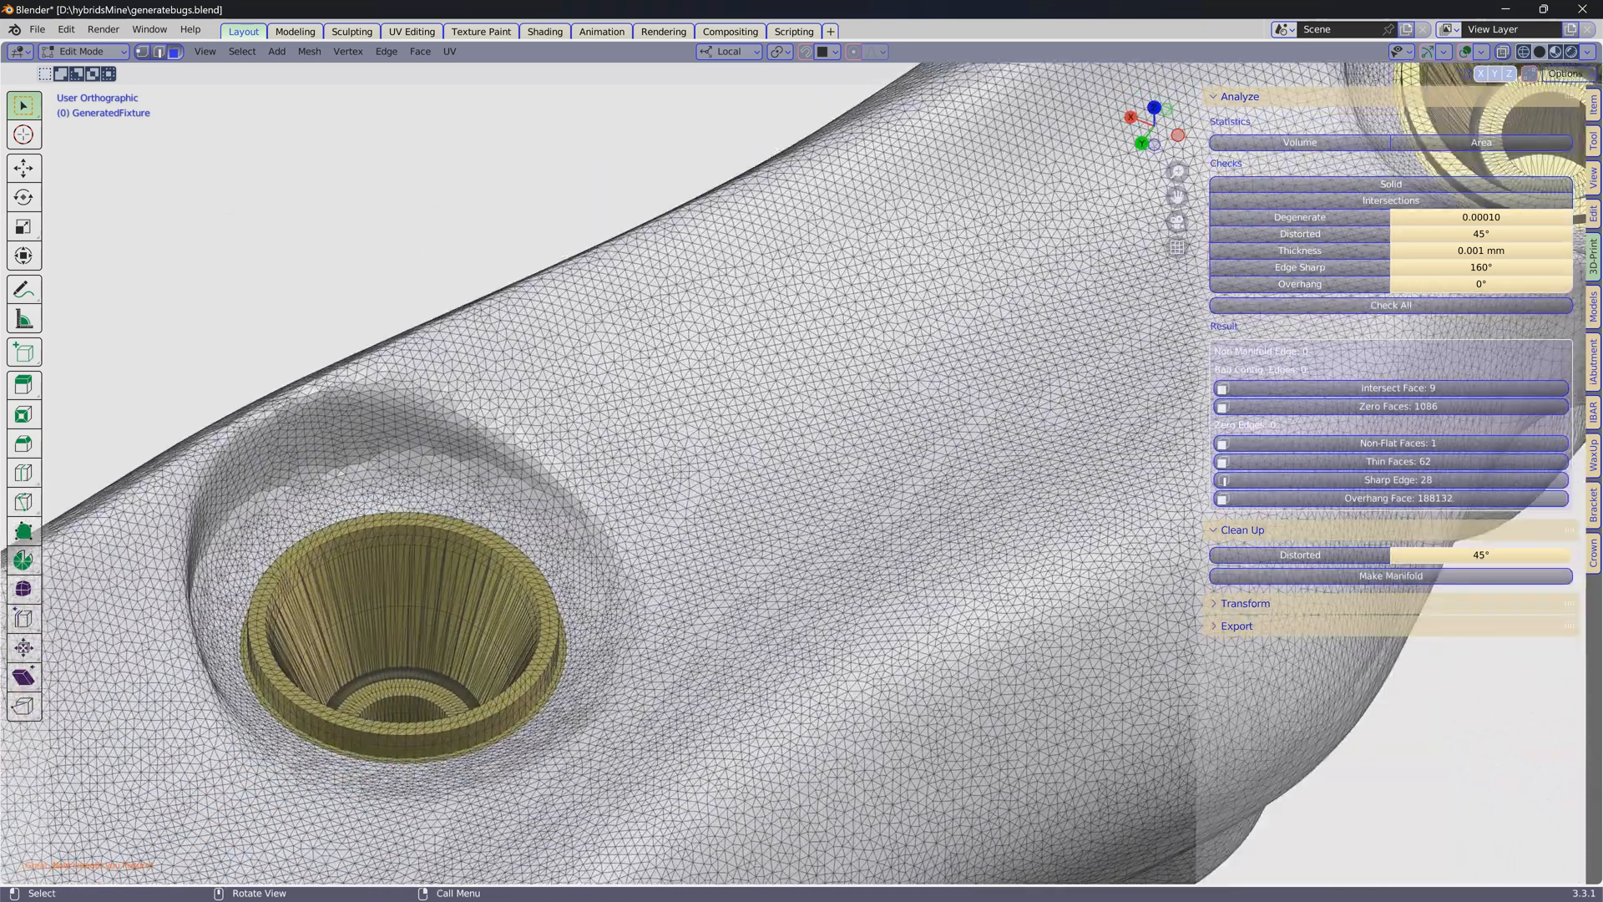
{"action": "scroll", "coordinate": [840, 310], "scroll_direction": "up", "scroll_amount": 8}
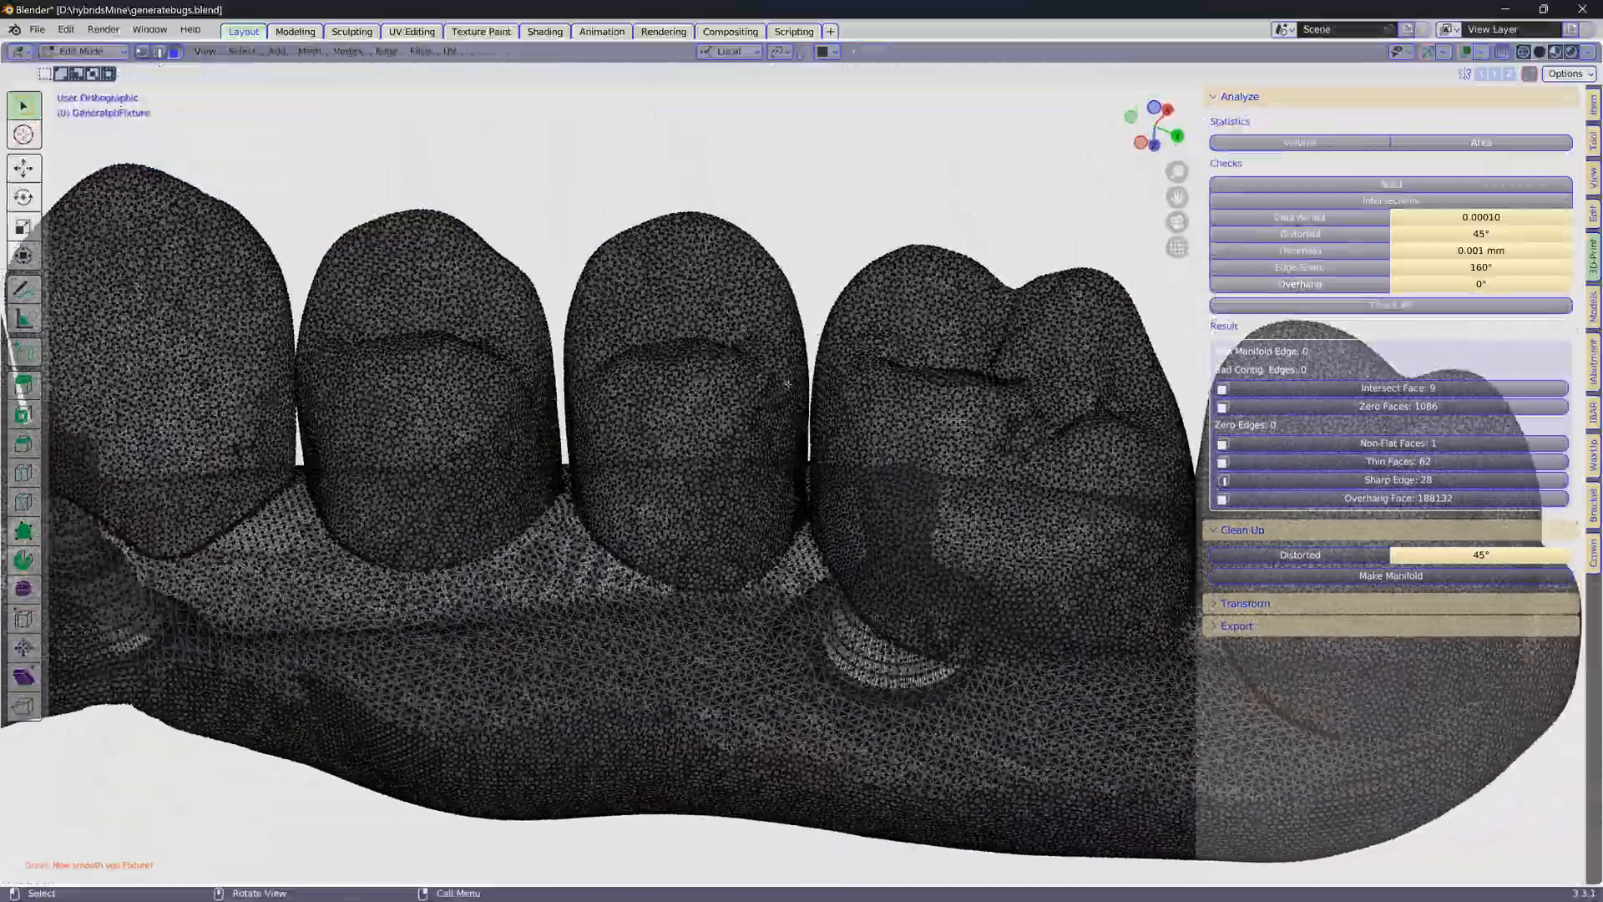
{"action": "middle_click_drag", "start_coordinate": [787, 383], "coordinate": [941, 322], "text": "shift"}
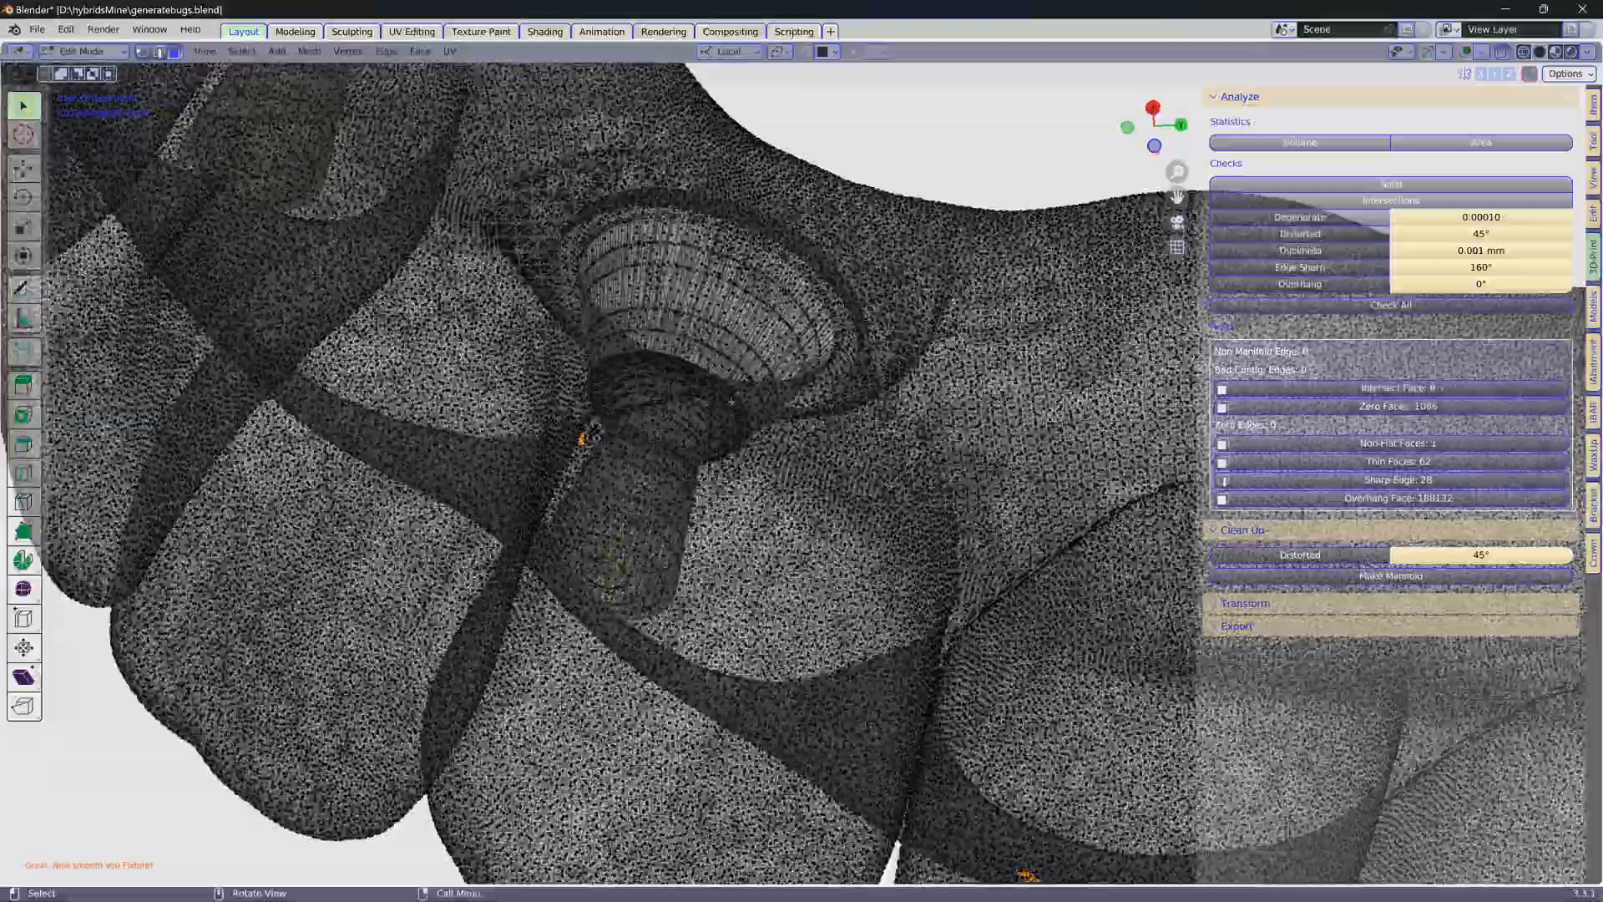
{"action": "middle_click_drag", "start_coordinate": [732, 402], "coordinate": [635, 614]}
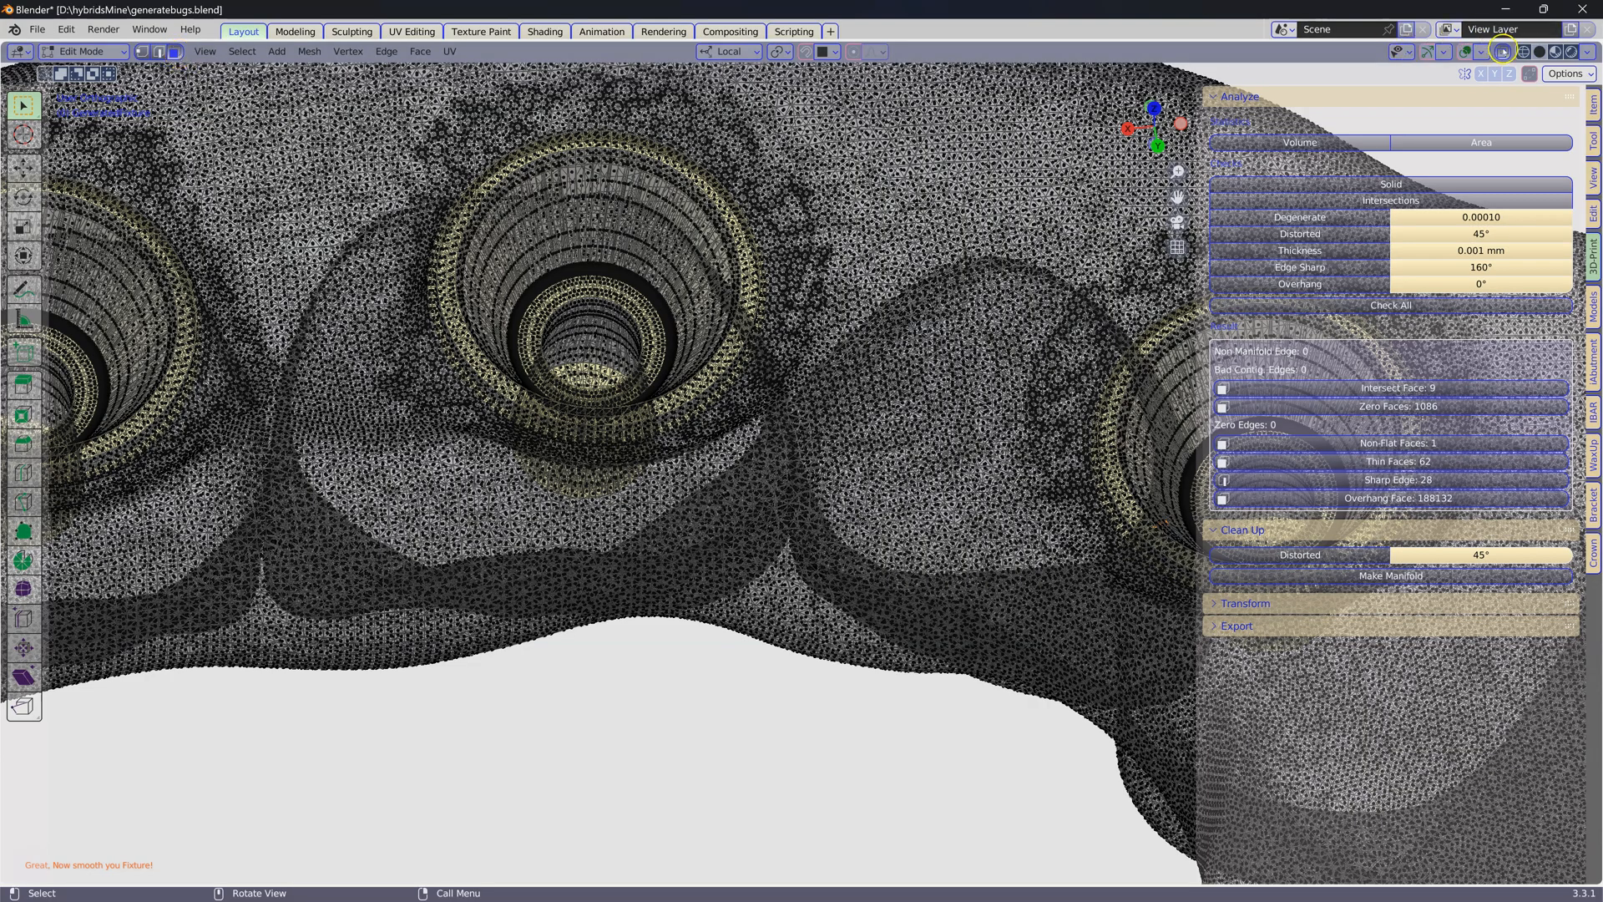
Turn off X-ray and examine the front socket's rim, seat and screw channel up close.
{"action": "left_click", "coordinate": [1503, 52]}
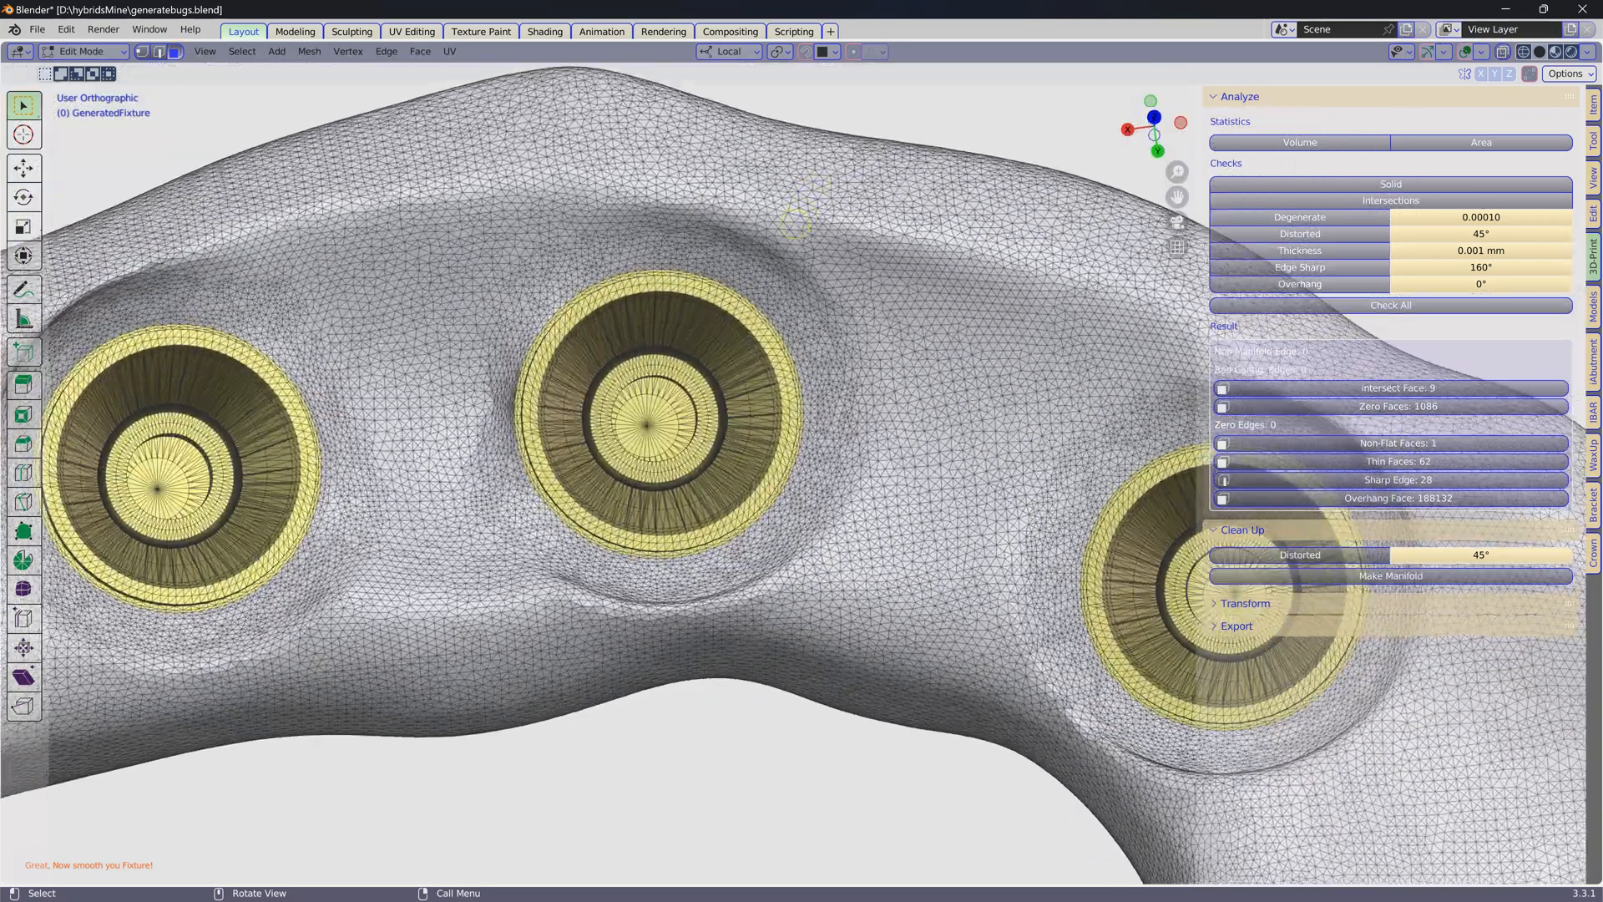
{"action": "scroll", "coordinate": [659, 334], "scroll_direction": "up", "scroll_amount": 2}
{"action": "middle_click_drag", "start_coordinate": [659, 334], "coordinate": [668, 293]}
{"action": "scroll", "coordinate": [668, 293], "scroll_direction": "up", "scroll_amount": 1}
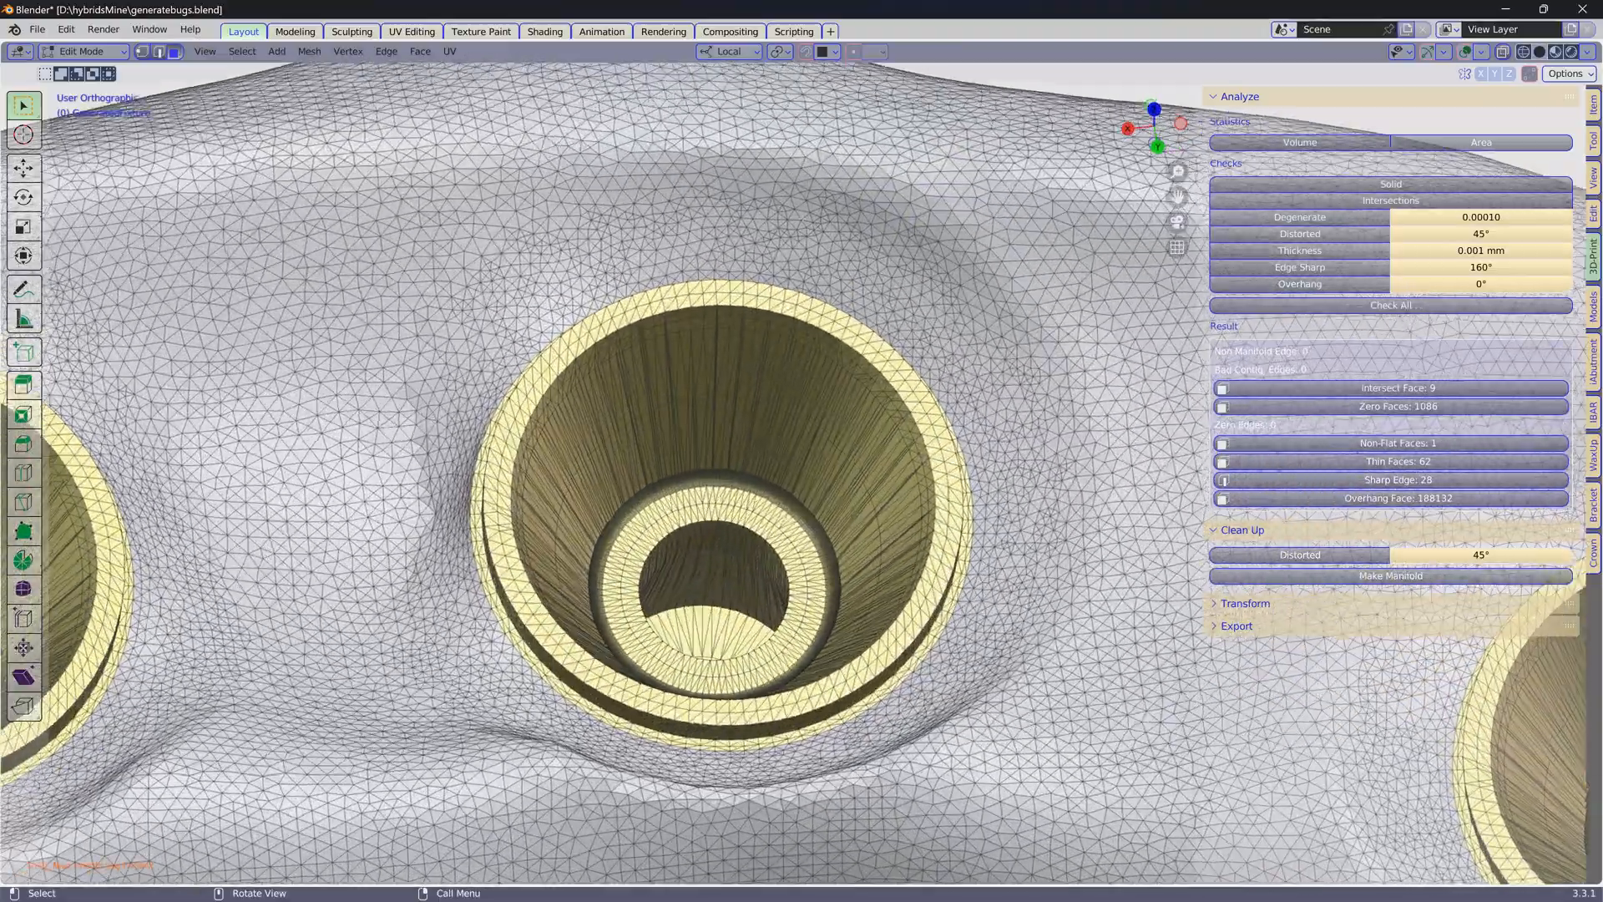
{"action": "scroll", "coordinate": [698, 292], "scroll_direction": "up", "scroll_amount": 1}
{"action": "middle_click_drag", "start_coordinate": [535, 802], "coordinate": [529, 727]}
{"action": "scroll", "coordinate": [528, 752], "scroll_direction": "up", "scroll_amount": 4}
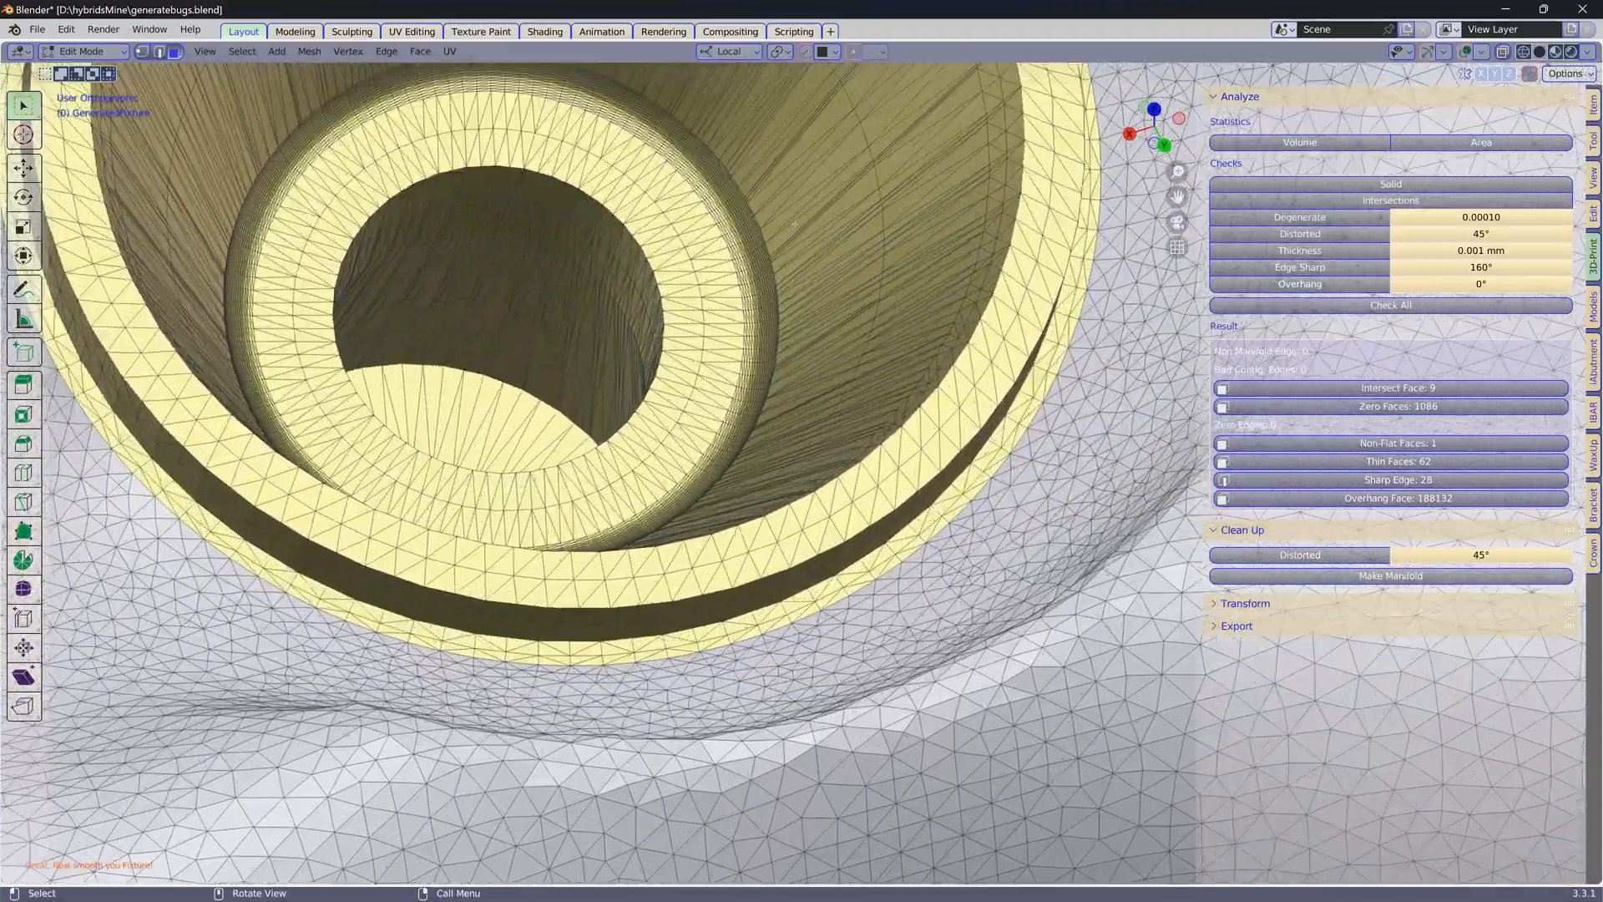
Examine the selected intersecting faces in the narrow gap between two neighbouring front teeth.
{"action": "scroll", "coordinate": [793, 468], "scroll_direction": "down", "scroll_amount": 8}
{"action": "middle_click_drag", "start_coordinate": [794, 134], "coordinate": [885, 297]}
{"action": "scroll", "coordinate": [793, 233], "scroll_direction": "down", "scroll_amount": 2}
{"action": "scroll", "coordinate": [888, 459], "scroll_direction": "up", "scroll_amount": 8}
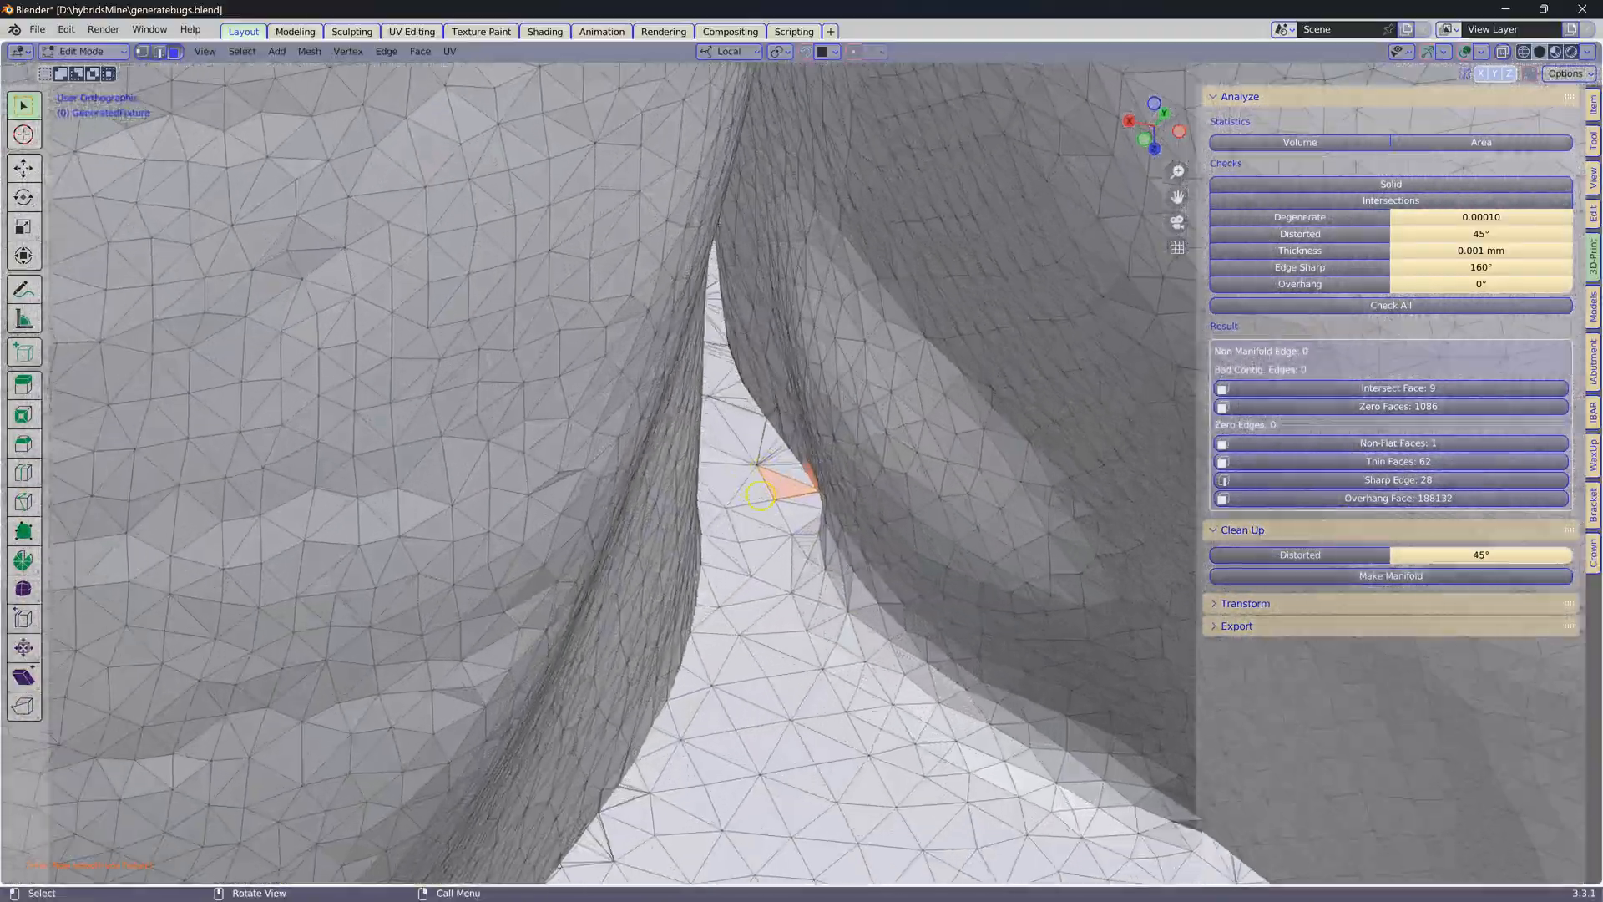
{"action": "middle_click_drag", "start_coordinate": [761, 496], "coordinate": [770, 508]}
{"action": "scroll", "coordinate": [855, 539], "scroll_direction": "up", "scroll_amount": 2}
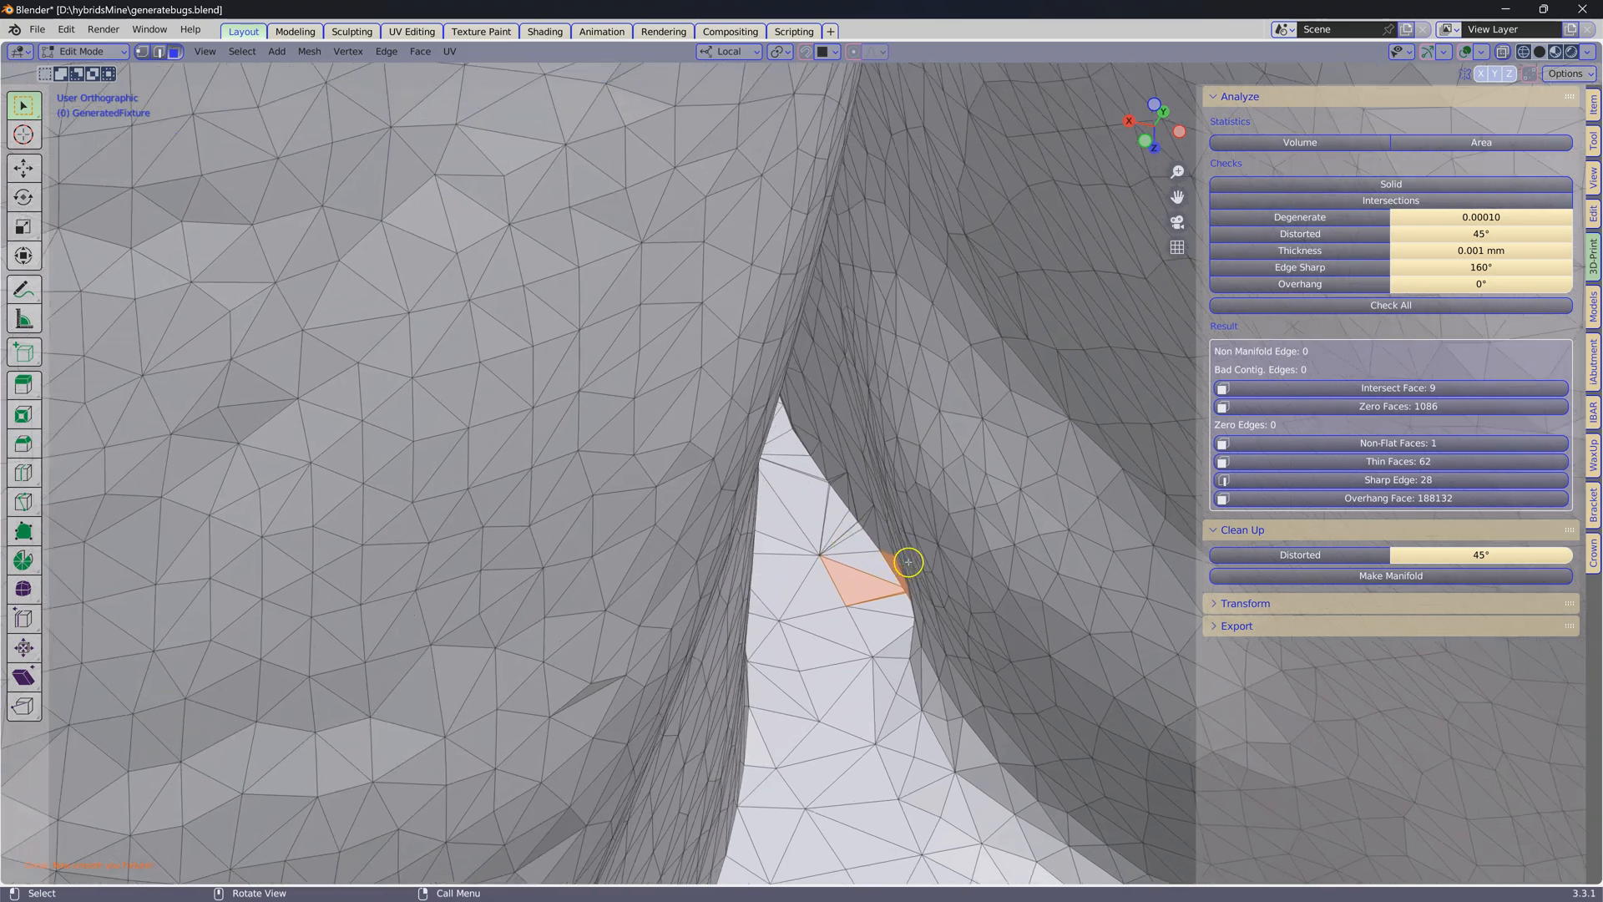
{"action": "scroll", "coordinate": [898, 564], "scroll_direction": "down", "scroll_amount": 2}
{"action": "scroll", "coordinate": [889, 563], "scroll_direction": "down", "scroll_amount": 8}
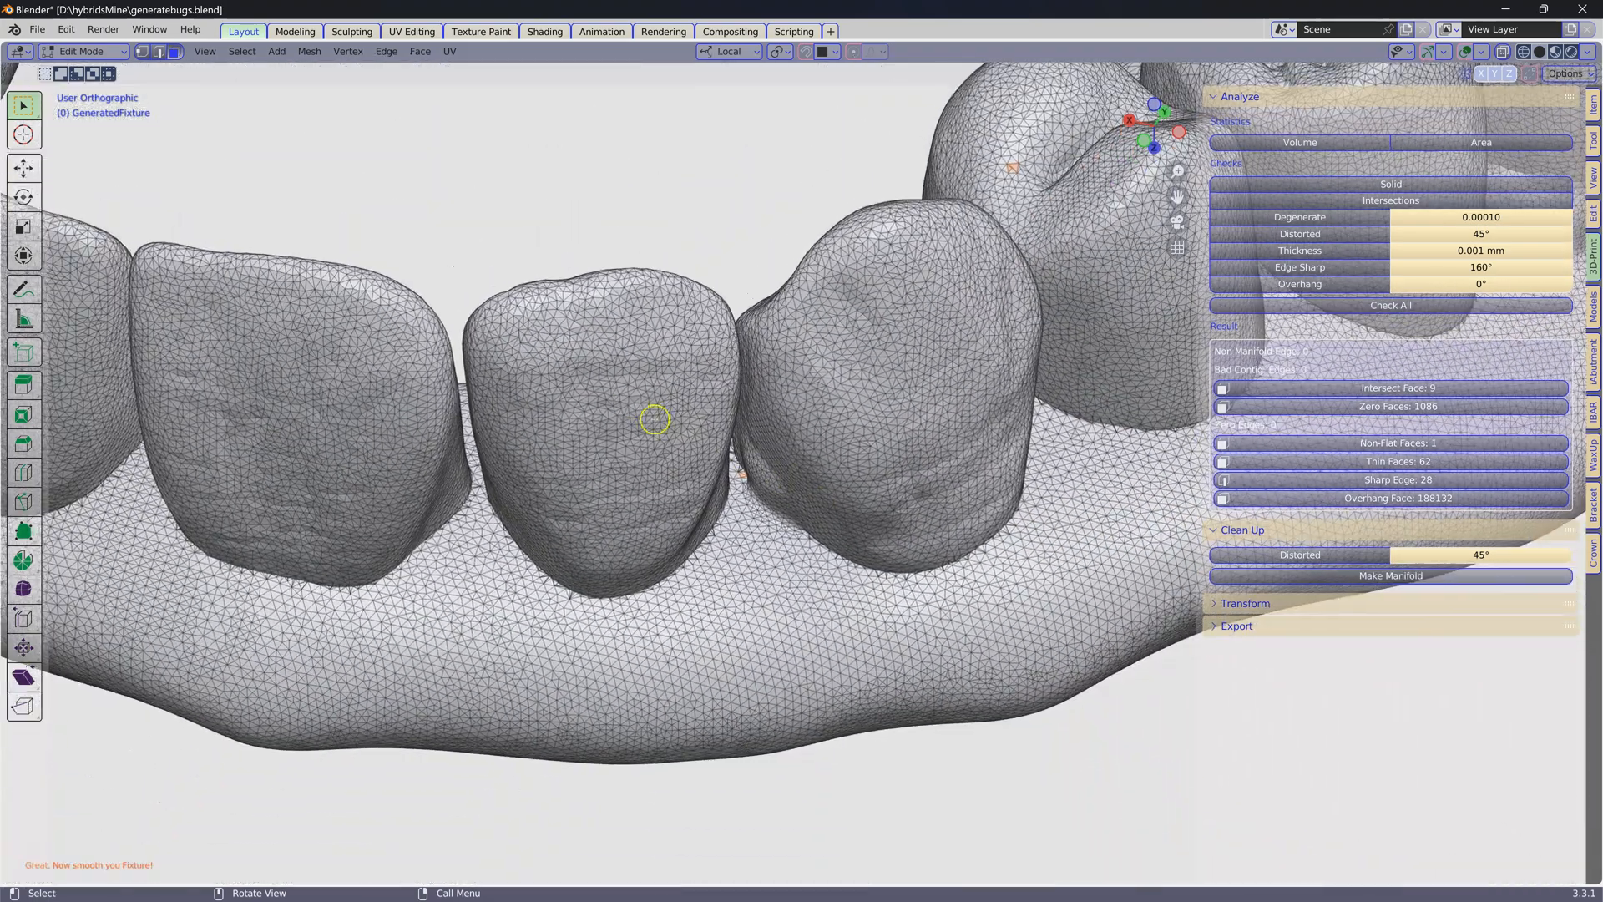
Return to Object Mode and unhide all objects, with the crown implant tools open.
{"action": "key", "text": "Tab"}
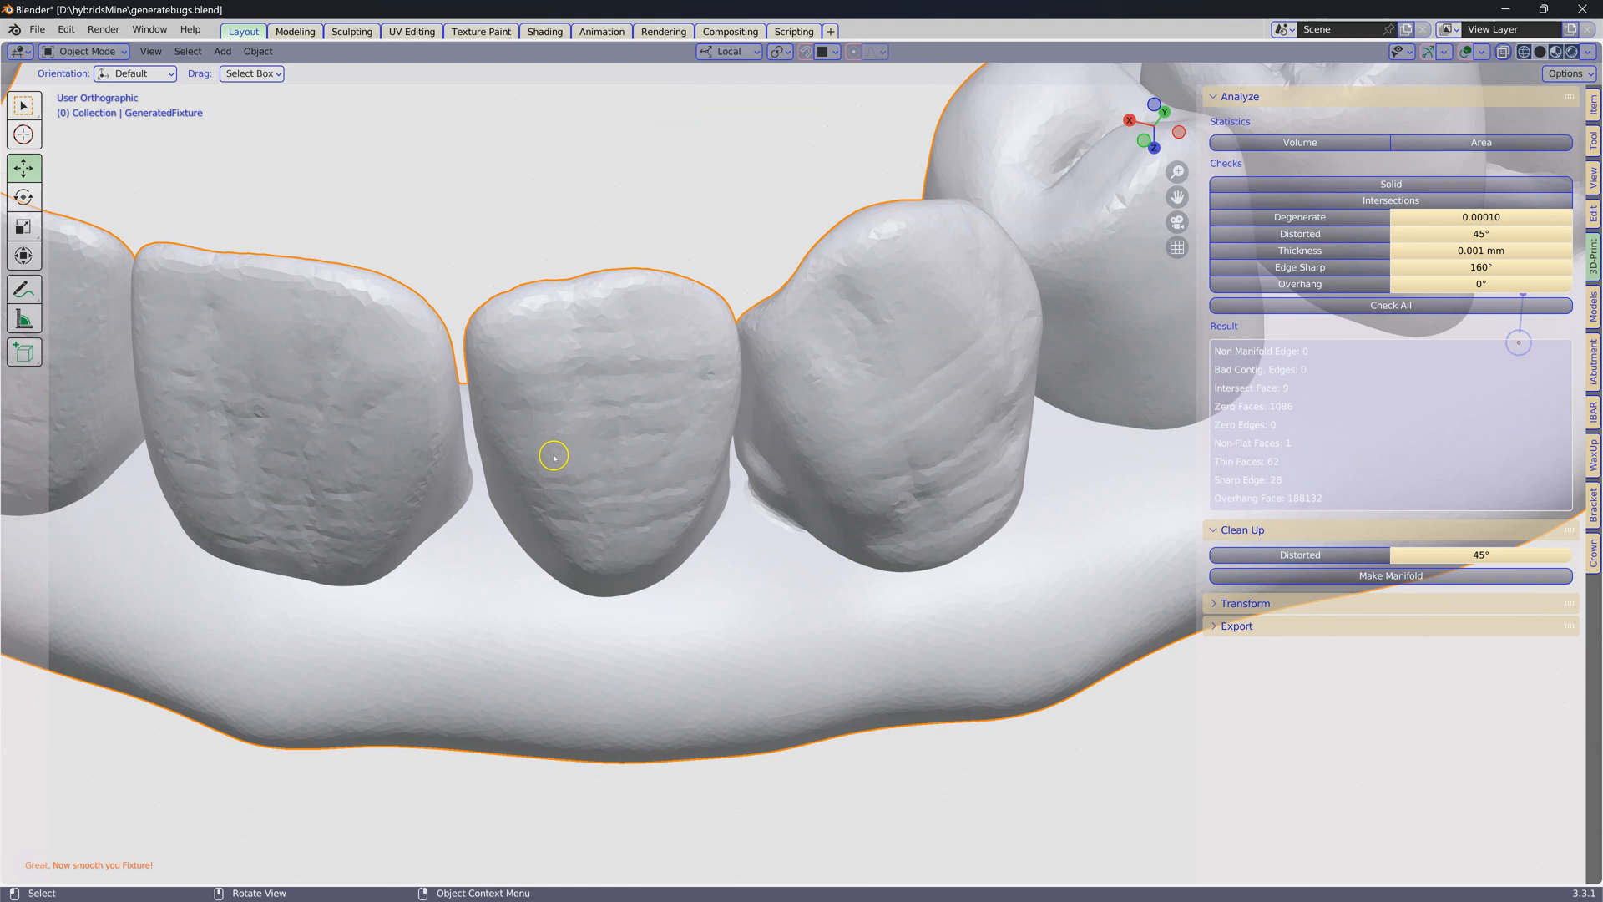
{"action": "left_click", "coordinate": [1593, 553]}
{"action": "scroll", "coordinate": [1455, 600], "scroll_direction": "down", "scroll_amount": 16}
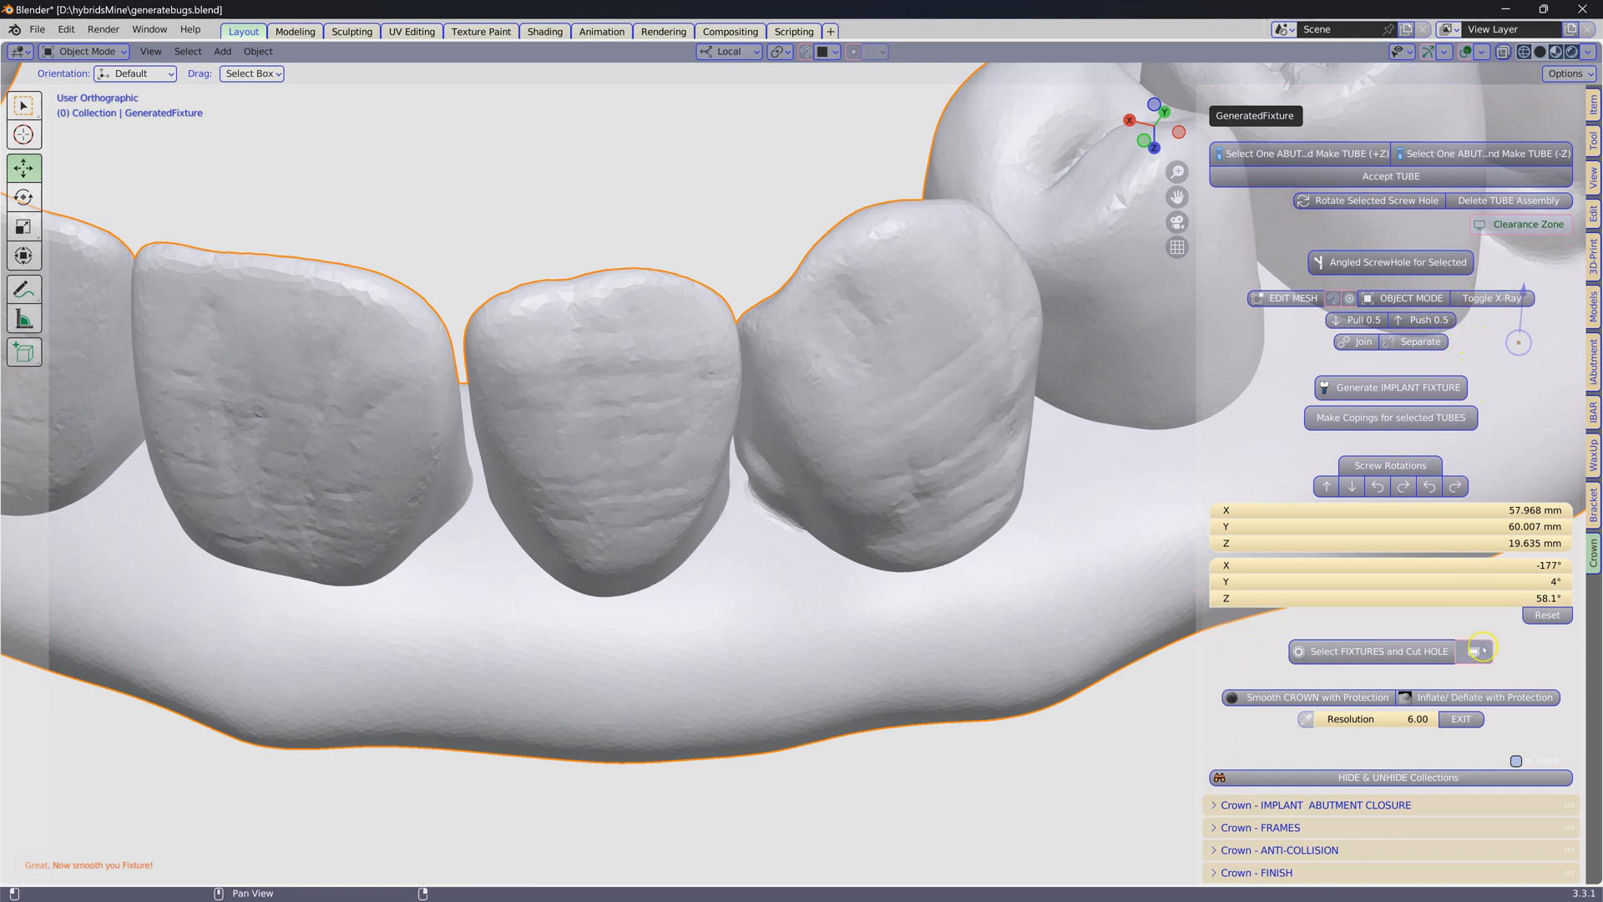
{"action": "left_click", "coordinate": [802, 327]}
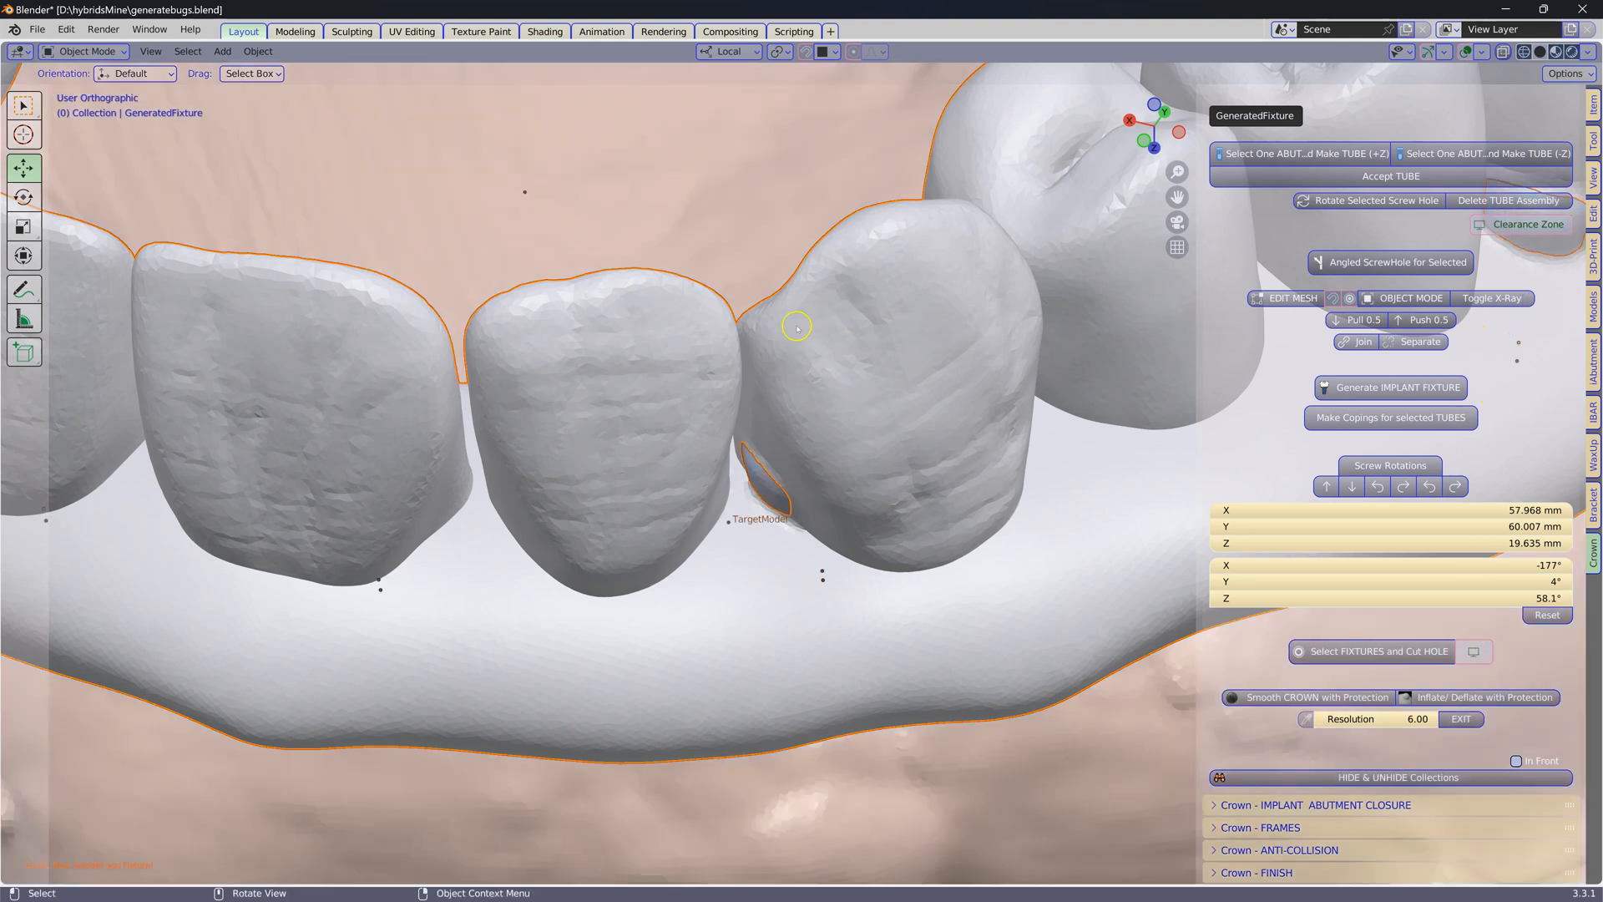
Hide the target model and show the screw hole cylinders passing through the teeth.
{"action": "scroll", "coordinate": [765, 247], "scroll_direction": "down", "scroll_amount": 6}
{"action": "middle_click_drag", "start_coordinate": [773, 248], "coordinate": [878, 382]}
{"action": "left_click", "coordinate": [1474, 653]}
Examine where the screw hole cylinder and its tube pass between the pointed canine and the neighbouring tooth.
{"action": "middle_click_drag", "start_coordinate": [743, 479], "coordinate": [882, 514]}
{"action": "scroll", "coordinate": [712, 490], "scroll_direction": "up", "scroll_amount": 2}
{"action": "scroll", "coordinate": [881, 514], "scroll_direction": "up", "scroll_amount": 2}
{"action": "scroll", "coordinate": [882, 511], "scroll_direction": "up", "scroll_amount": 4}
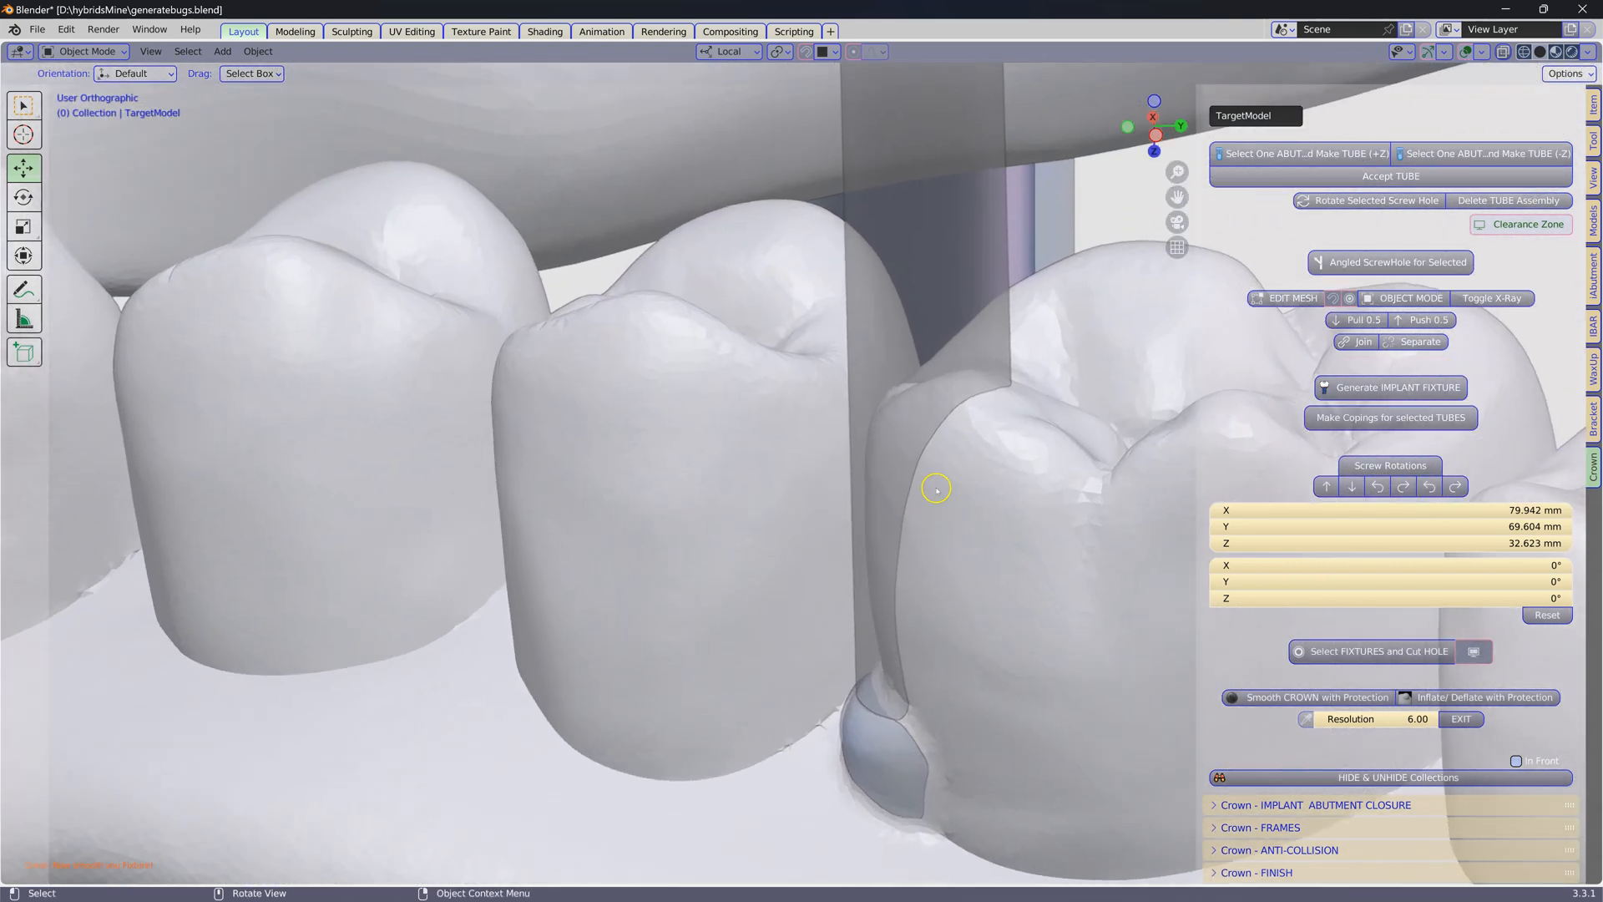
{"action": "scroll", "coordinate": [960, 518], "scroll_direction": "up", "scroll_amount": 2}
{"action": "middle_click_drag", "start_coordinate": [1011, 606], "coordinate": [657, 595]}
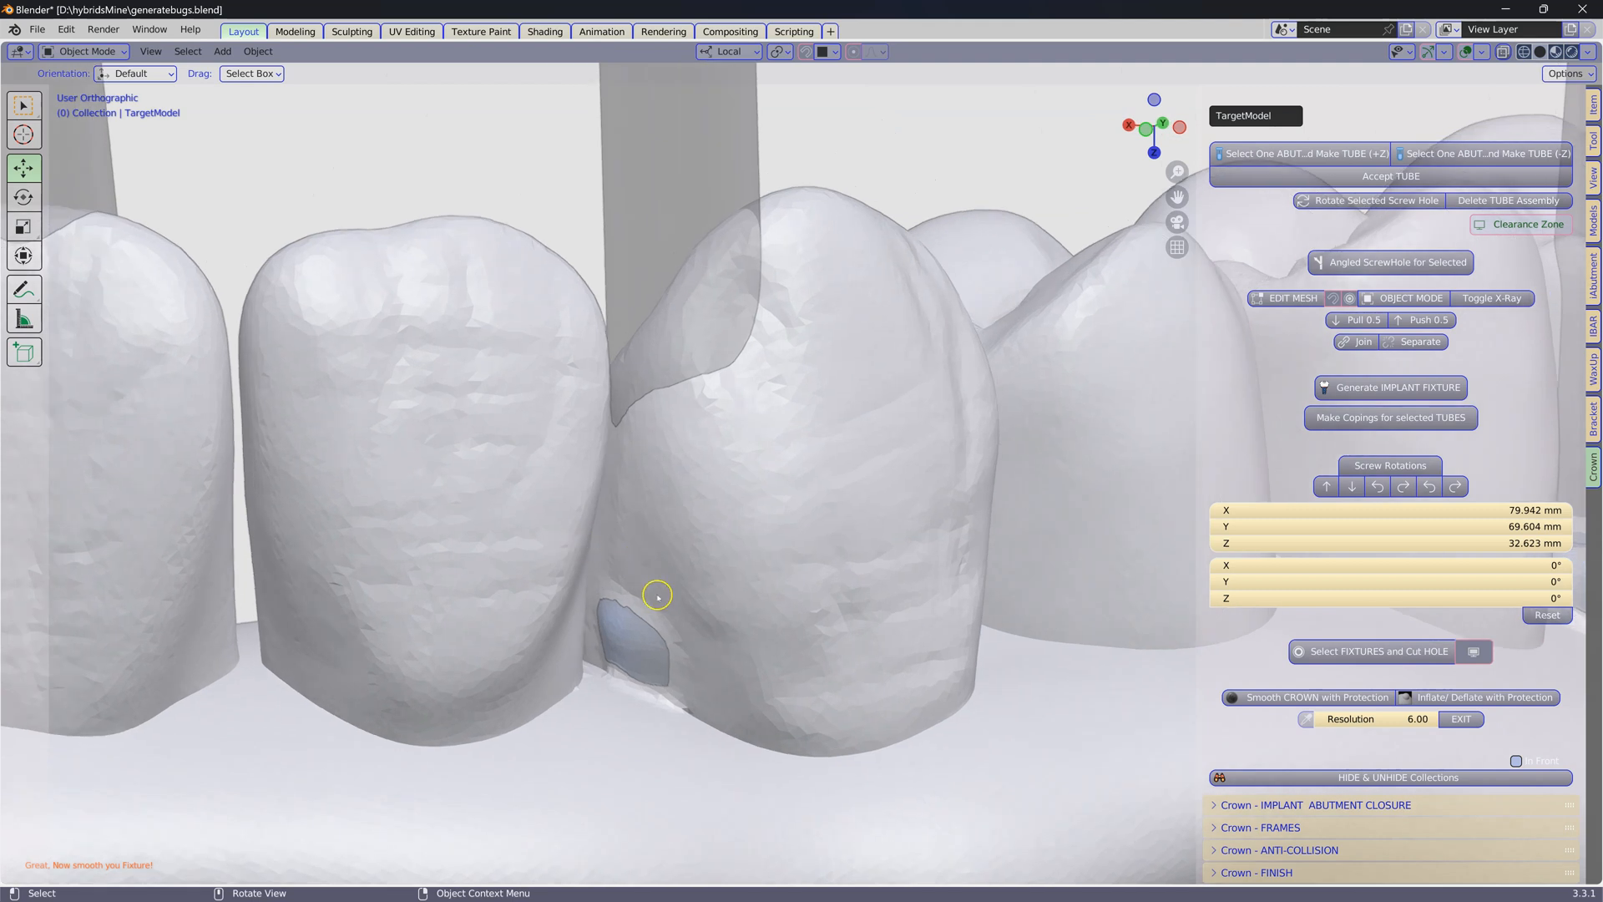
{"action": "scroll", "coordinate": [642, 599], "scroll_direction": "up", "scroll_amount": 3}
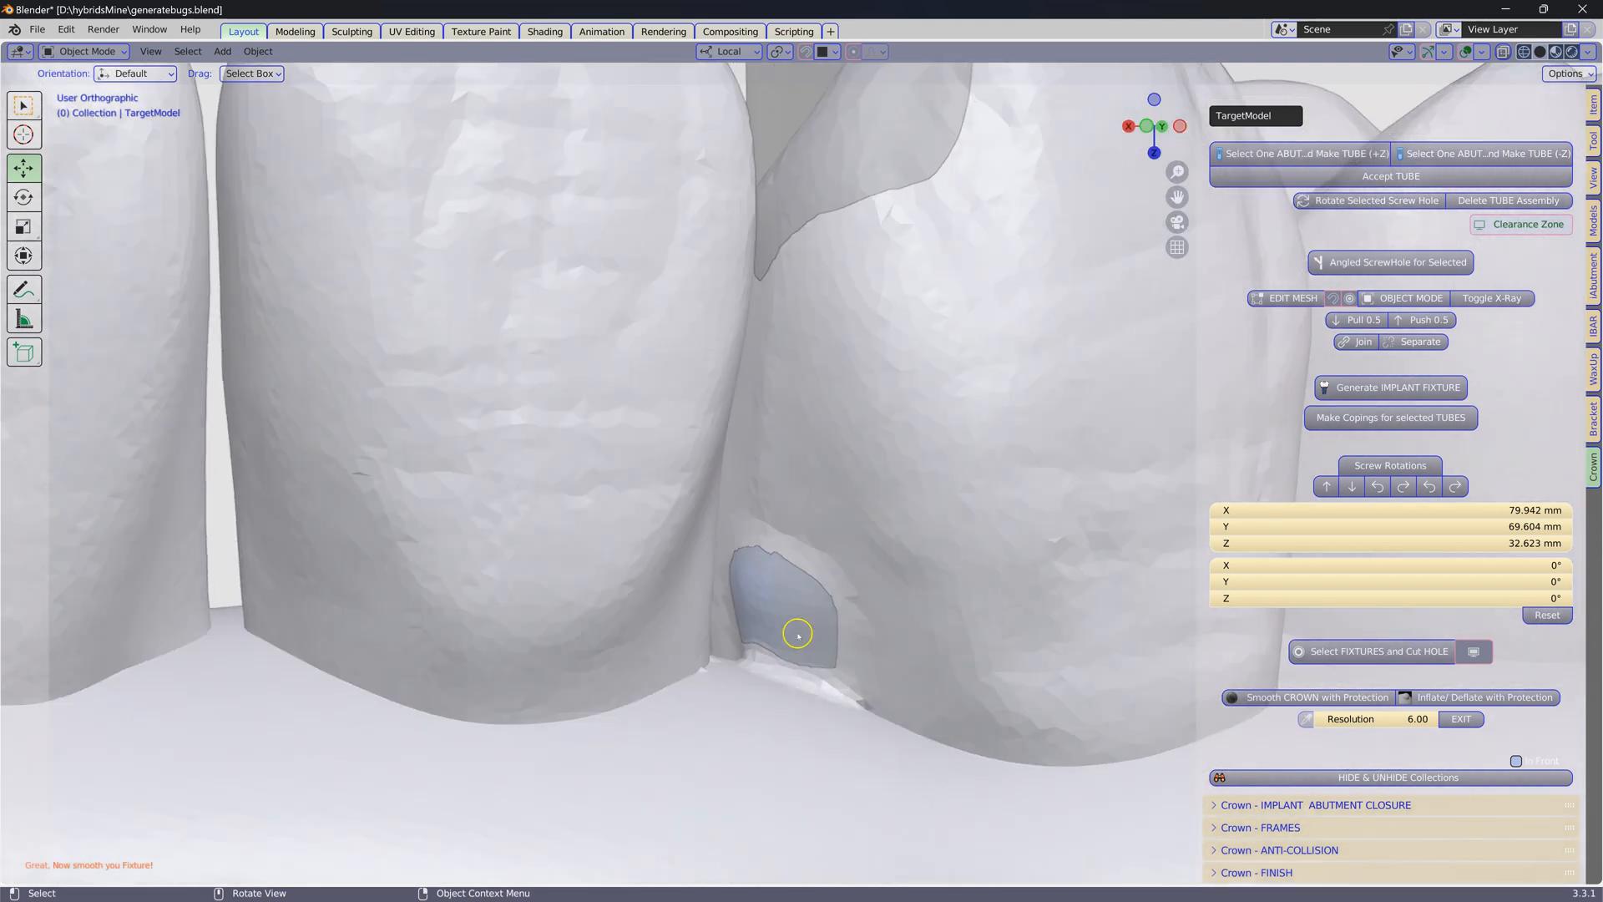
{"action": "middle_click_drag", "start_coordinate": [797, 634], "coordinate": [591, 607]}
{"action": "scroll", "coordinate": [583, 603], "scroll_direction": "down", "scroll_amount": 2}
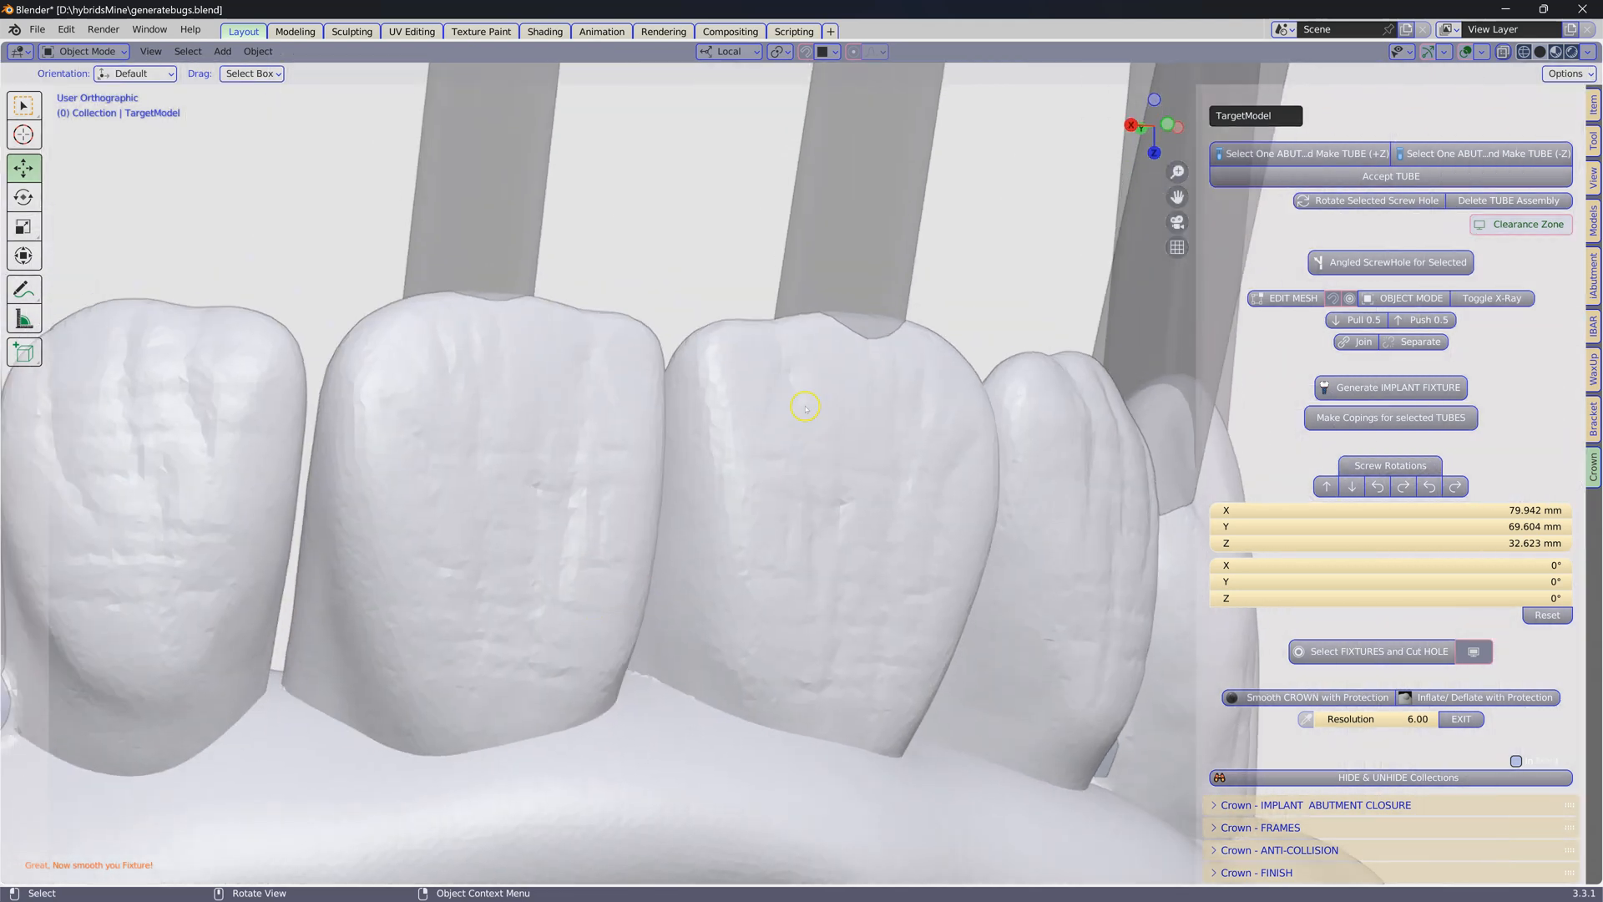
Examine the tube exposed at the gum line beside the canine and the alignment of all implants under the bridge.
{"action": "middle_click_drag", "start_coordinate": [805, 401], "coordinate": [529, 405]}
{"action": "scroll", "coordinate": [529, 405], "scroll_direction": "down", "scroll_amount": 2}
{"action": "middle_click_drag", "start_coordinate": [426, 458], "coordinate": [694, 516], "text": "shift"}
{"action": "scroll", "coordinate": [693, 516], "scroll_direction": "up", "scroll_amount": 3}
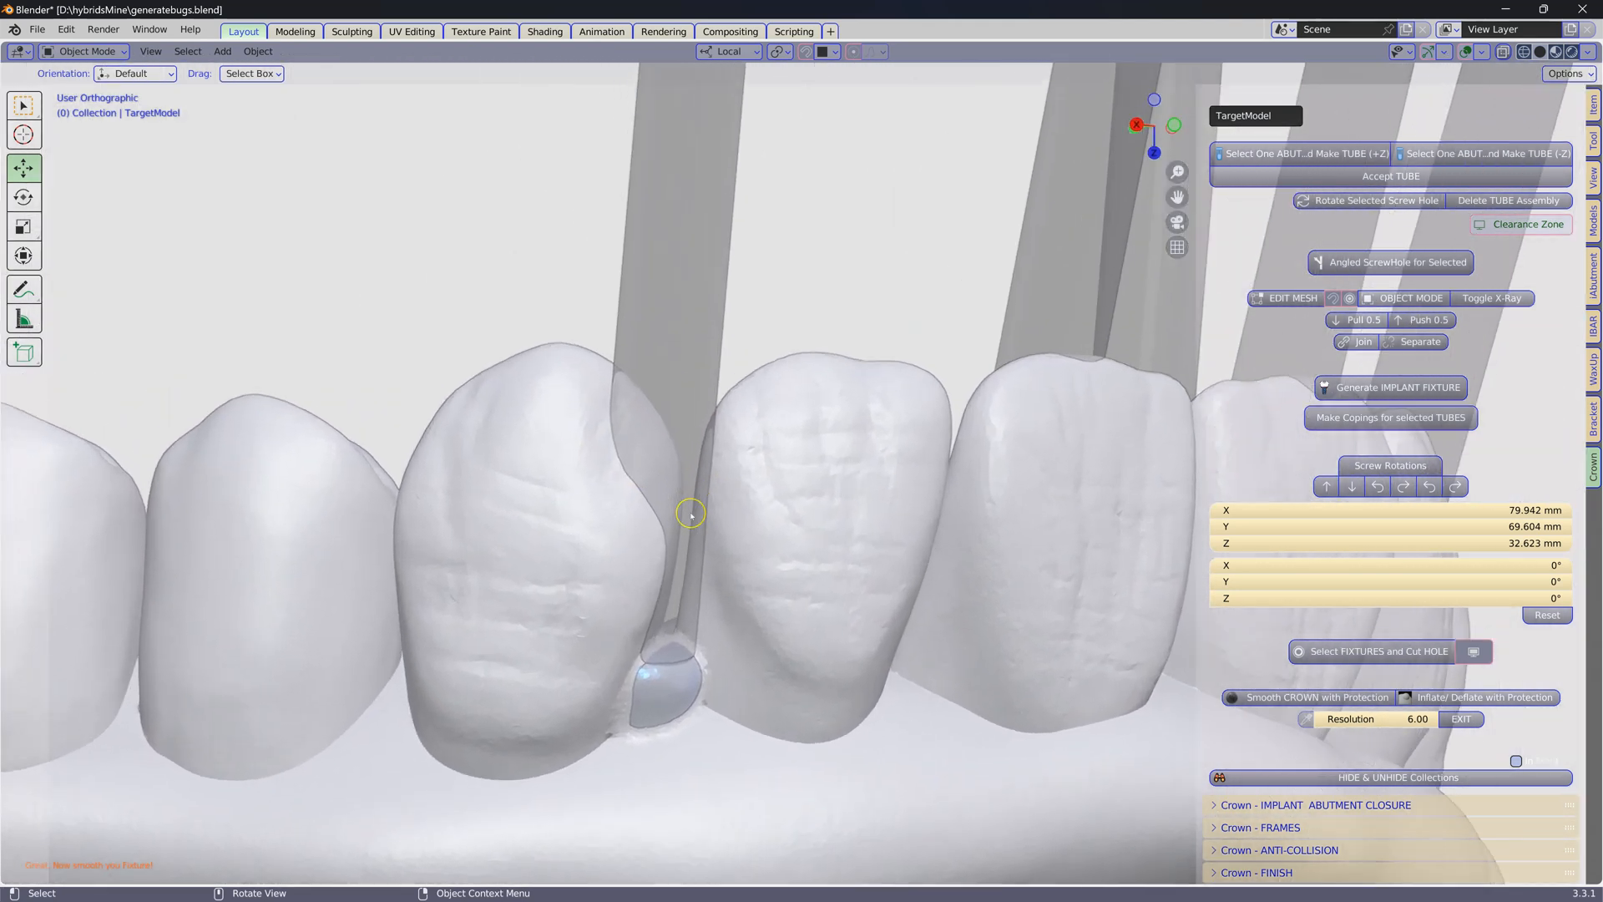
{"action": "scroll", "coordinate": [684, 512], "scroll_direction": "up", "scroll_amount": 5}
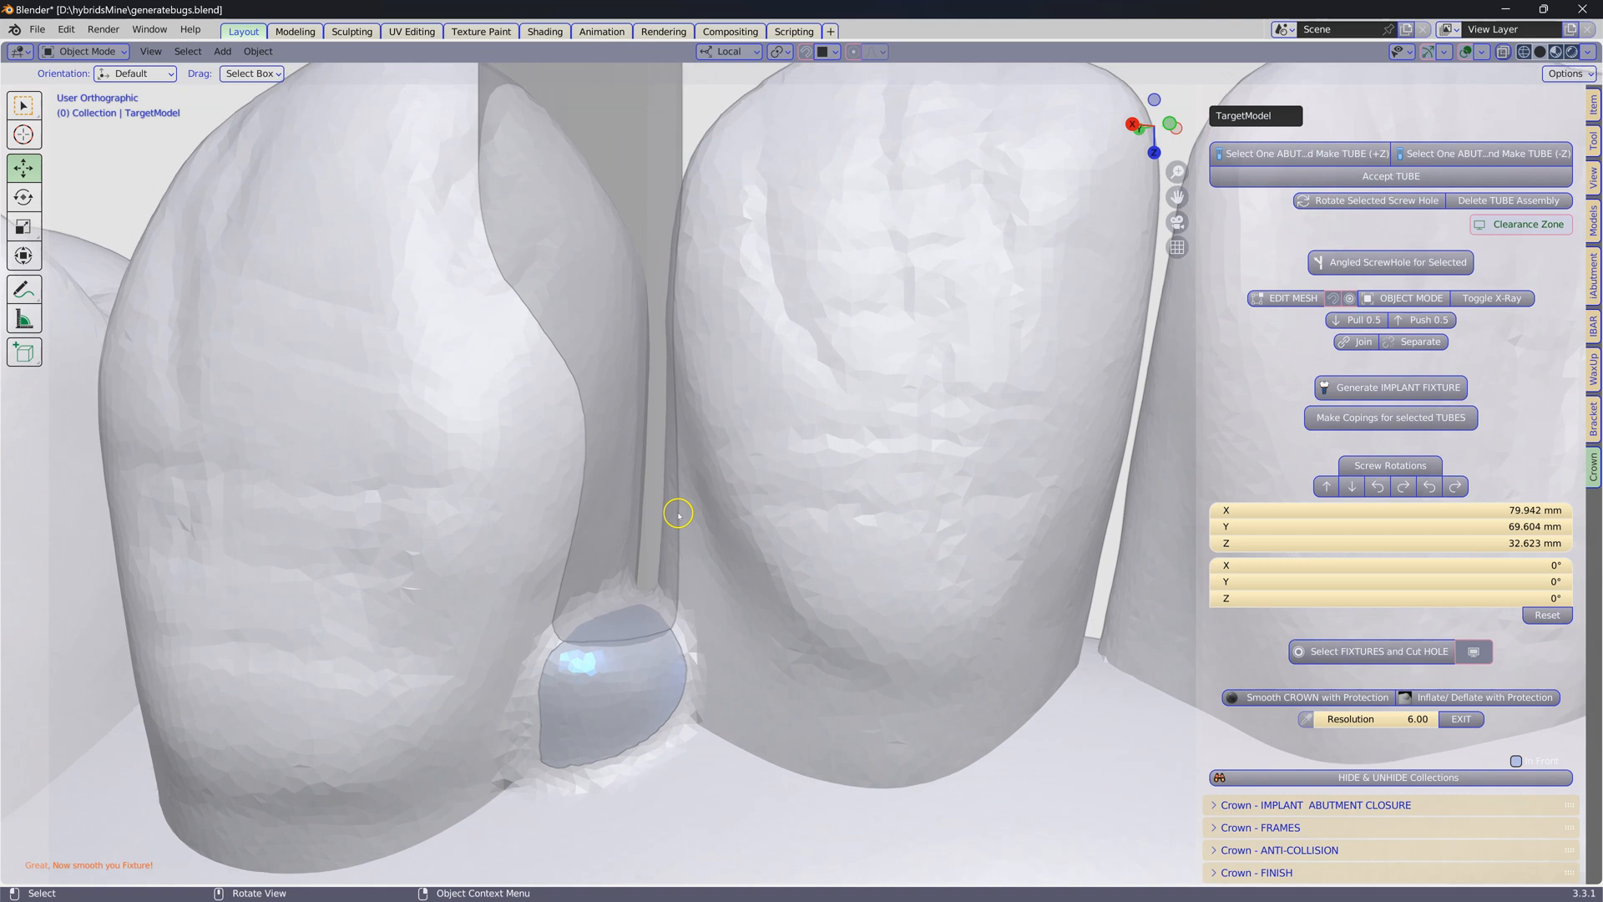
{"action": "scroll", "coordinate": [673, 507], "scroll_direction": "down", "scroll_amount": 2}
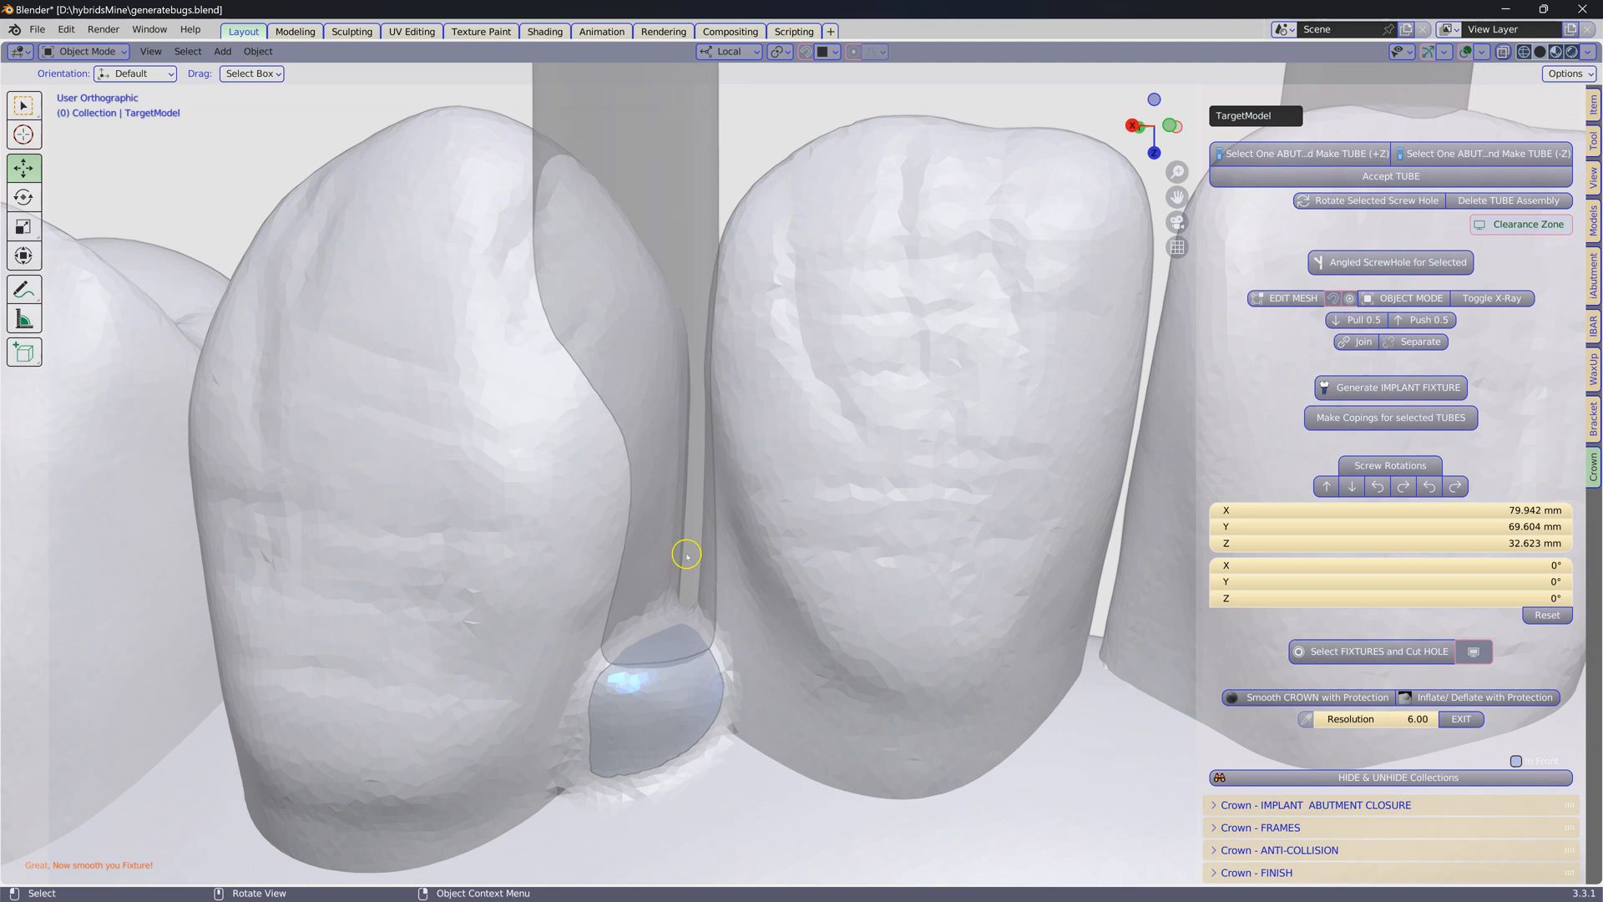
{"action": "scroll", "coordinate": [785, 430], "scroll_direction": "down", "scroll_amount": 5}
{"action": "mouse_move", "coordinate": [794, 437]}
{"action": "middle_mouse_down"}
{"action": "mouse_move", "coordinate": [800, 470]}
{"action": "mouse_move", "coordinate": [806, 442]}
{"action": "middle_mouse_up"}
{"action": "scroll", "coordinate": [800, 469], "scroll_direction": "down", "scroll_amount": 3}
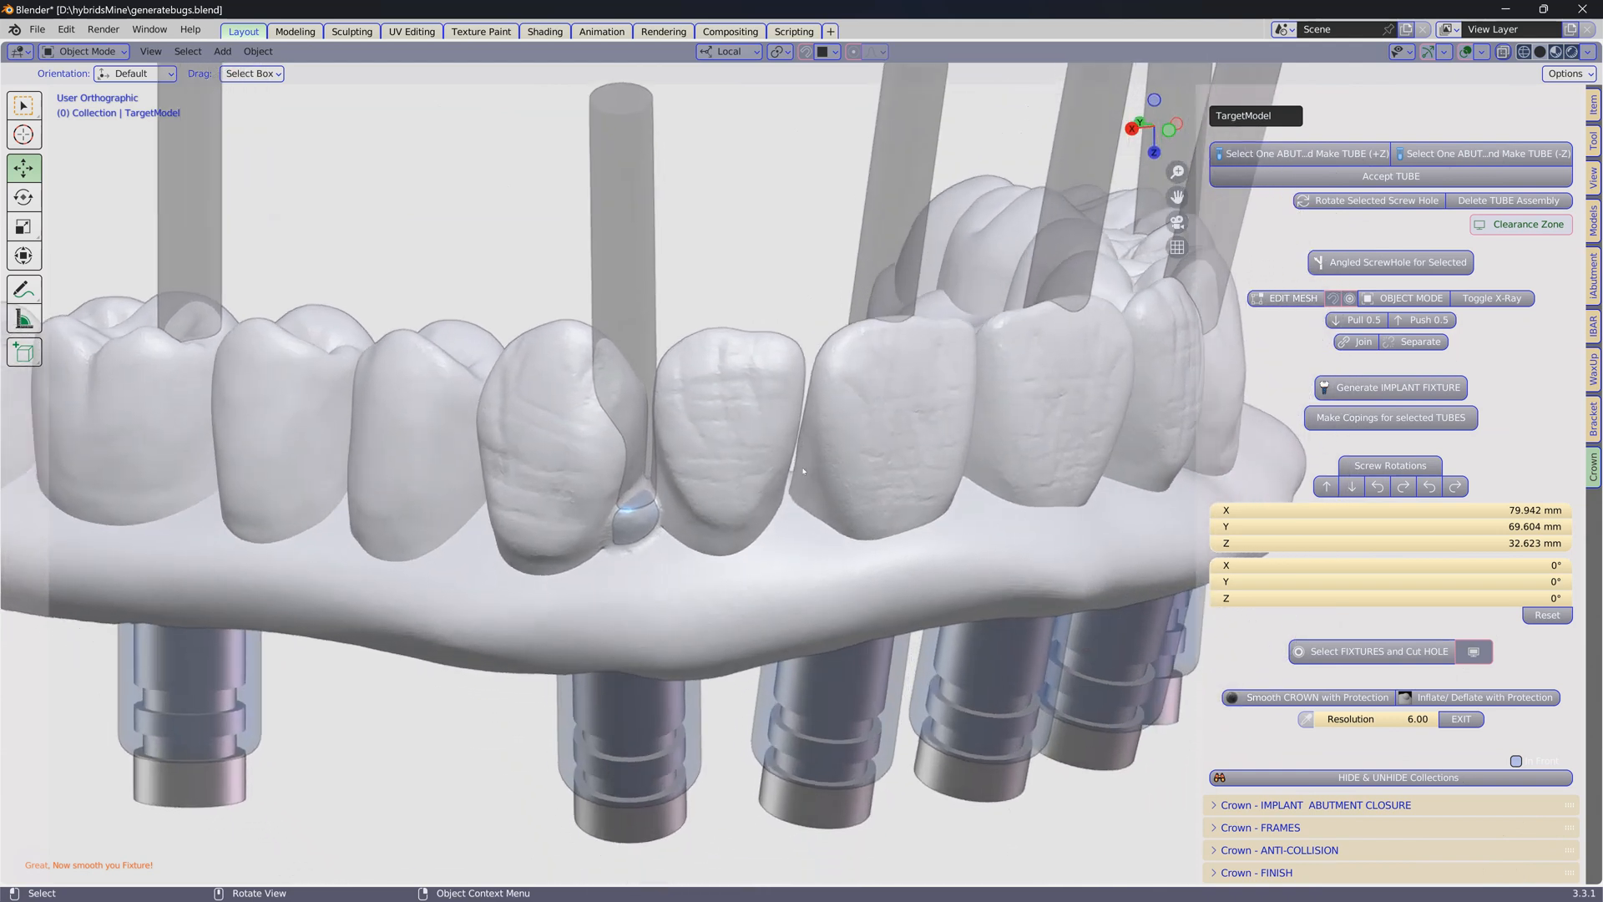
Turn on X-ray view and raise the screw hole cylinder beside the pointed canine along its axis to the top of its implant connection.
{"action": "scroll", "coordinate": [806, 442], "scroll_direction": "up", "scroll_amount": 1}
{"action": "left_click", "coordinate": [771, 380]}
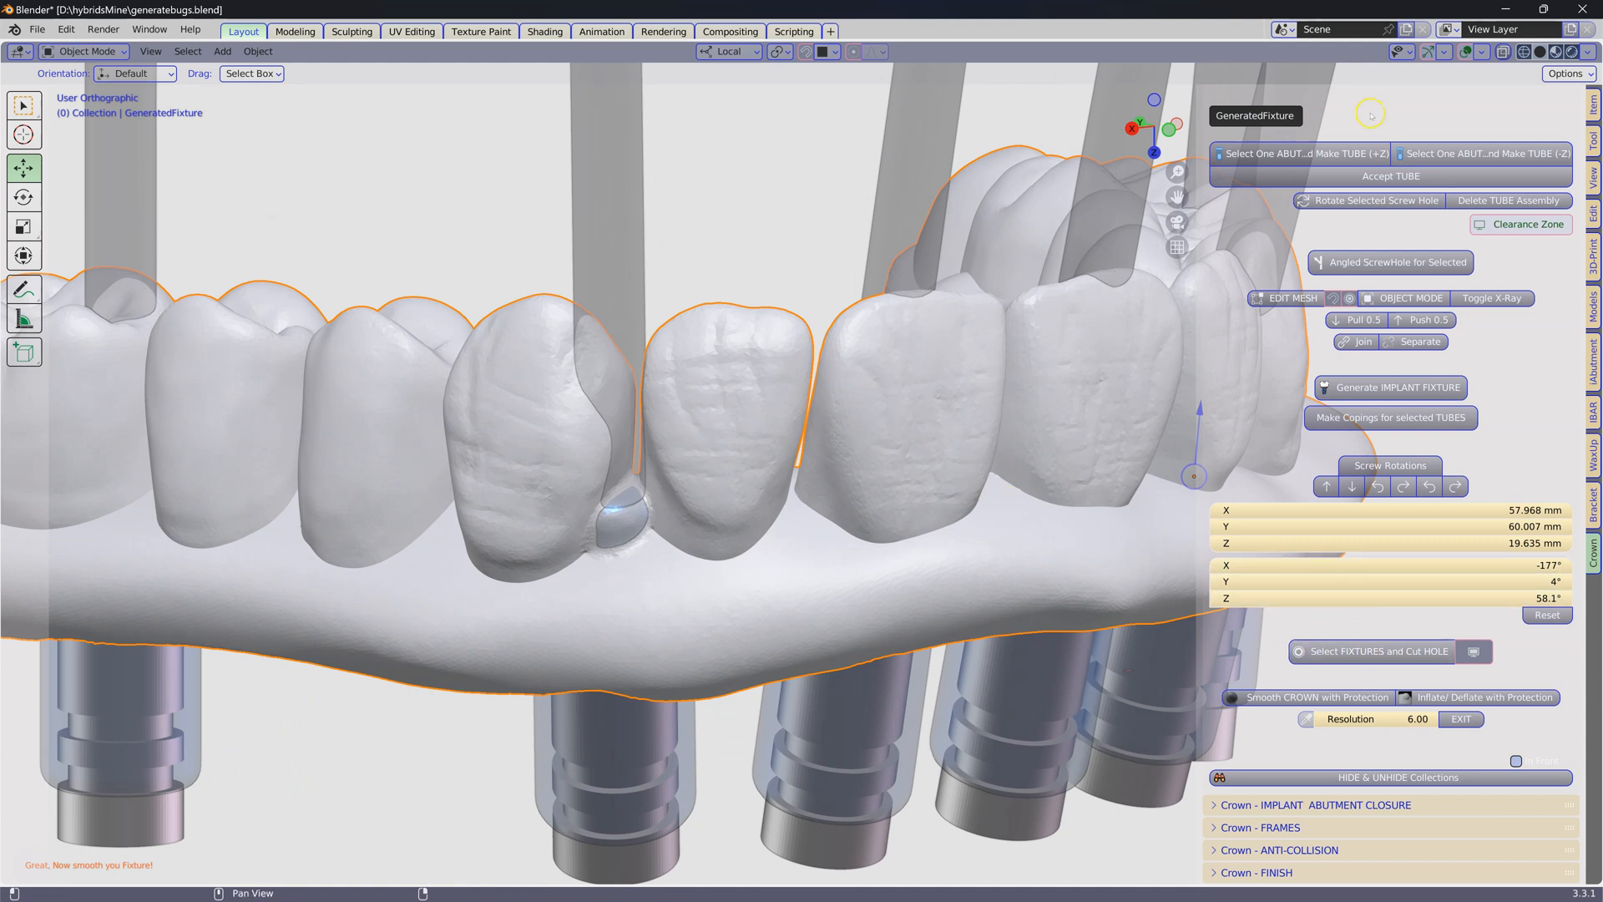
{"action": "left_click", "coordinate": [1505, 52]}
{"action": "left_click", "coordinate": [615, 266]}
{"action": "scroll", "coordinate": [649, 374], "scroll_direction": "up", "scroll_amount": 2}
{"action": "middle_click_drag", "start_coordinate": [649, 375], "coordinate": [649, 314]}
{"action": "left_click_drag", "start_coordinate": [637, 613], "coordinate": [653, 493]}
Raise the screw hole cylinder of the molar next along the arch from the pointed canine along its own axis.
{"action": "left_click", "coordinate": [150, 561]}
{"action": "middle_click_drag", "start_coordinate": [219, 540], "coordinate": [316, 542]}
{"action": "left_click", "coordinate": [341, 287]}
{"action": "left_click_drag", "start_coordinate": [343, 509], "coordinate": [337, 452]}
Raise the two screw hole cylinders behind the front incisors so their bases meet the tops of the implant connections.
{"action": "middle_click_drag", "start_coordinate": [918, 480], "coordinate": [873, 490]}
{"action": "middle_click_drag", "start_coordinate": [985, 334], "coordinate": [960, 300]}
{"action": "scroll", "coordinate": [877, 217], "scroll_direction": "up", "scroll_amount": 1}
{"action": "left_click", "coordinate": [821, 168]}
{"action": "left_click_drag", "start_coordinate": [782, 576], "coordinate": [781, 418]}
{"action": "left_click", "coordinate": [885, 199]}
{"action": "left_click_drag", "start_coordinate": [799, 688], "coordinate": [807, 506]}
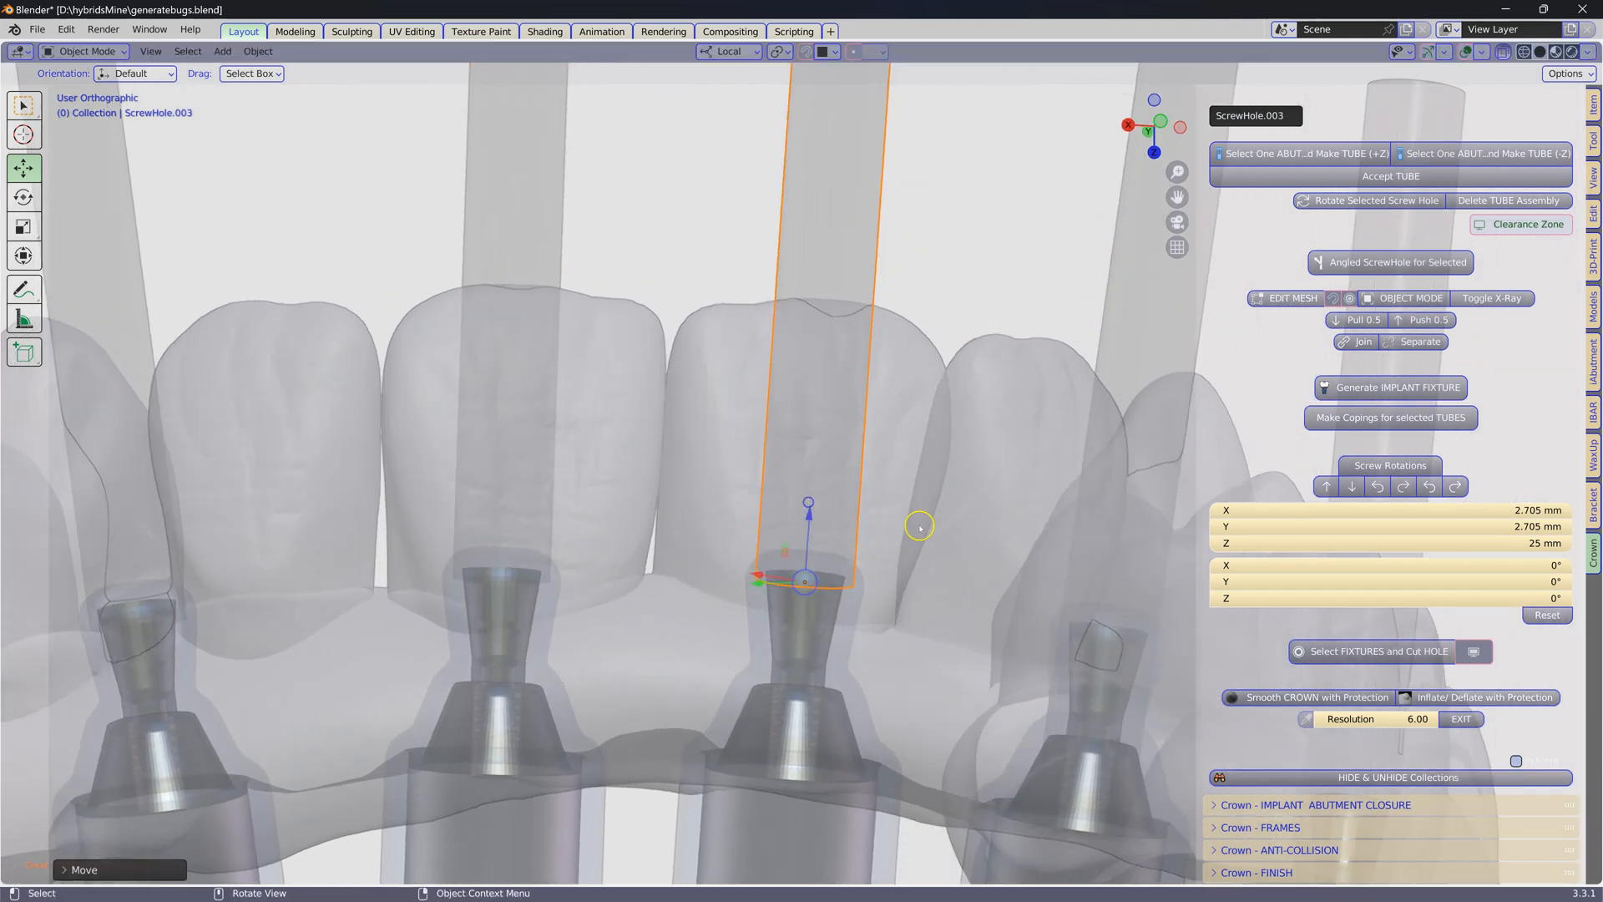
Raise the remaining screw hole cylinders at the opposite canine and molar along their axes to the implant connection tops.
{"action": "middle_click_drag", "start_coordinate": [948, 532], "coordinate": [917, 527]}
{"action": "left_click", "coordinate": [874, 285]}
{"action": "left_click_drag", "start_coordinate": [885, 716], "coordinate": [860, 538]}
{"action": "middle_click_drag", "start_coordinate": [1028, 545], "coordinate": [936, 392]}
{"action": "left_click", "coordinate": [1023, 393]}
{"action": "left_click_drag", "start_coordinate": [907, 678], "coordinate": [905, 487]}
{"action": "middle_click_drag", "start_coordinate": [905, 487], "coordinate": [881, 510]}
{"action": "scroll", "coordinate": [882, 511], "scroll_direction": "down", "scroll_amount": 2}
Turn off X-ray view and cut the screw holes through the generated fixture.
{"action": "key", "text": "alt+z"}
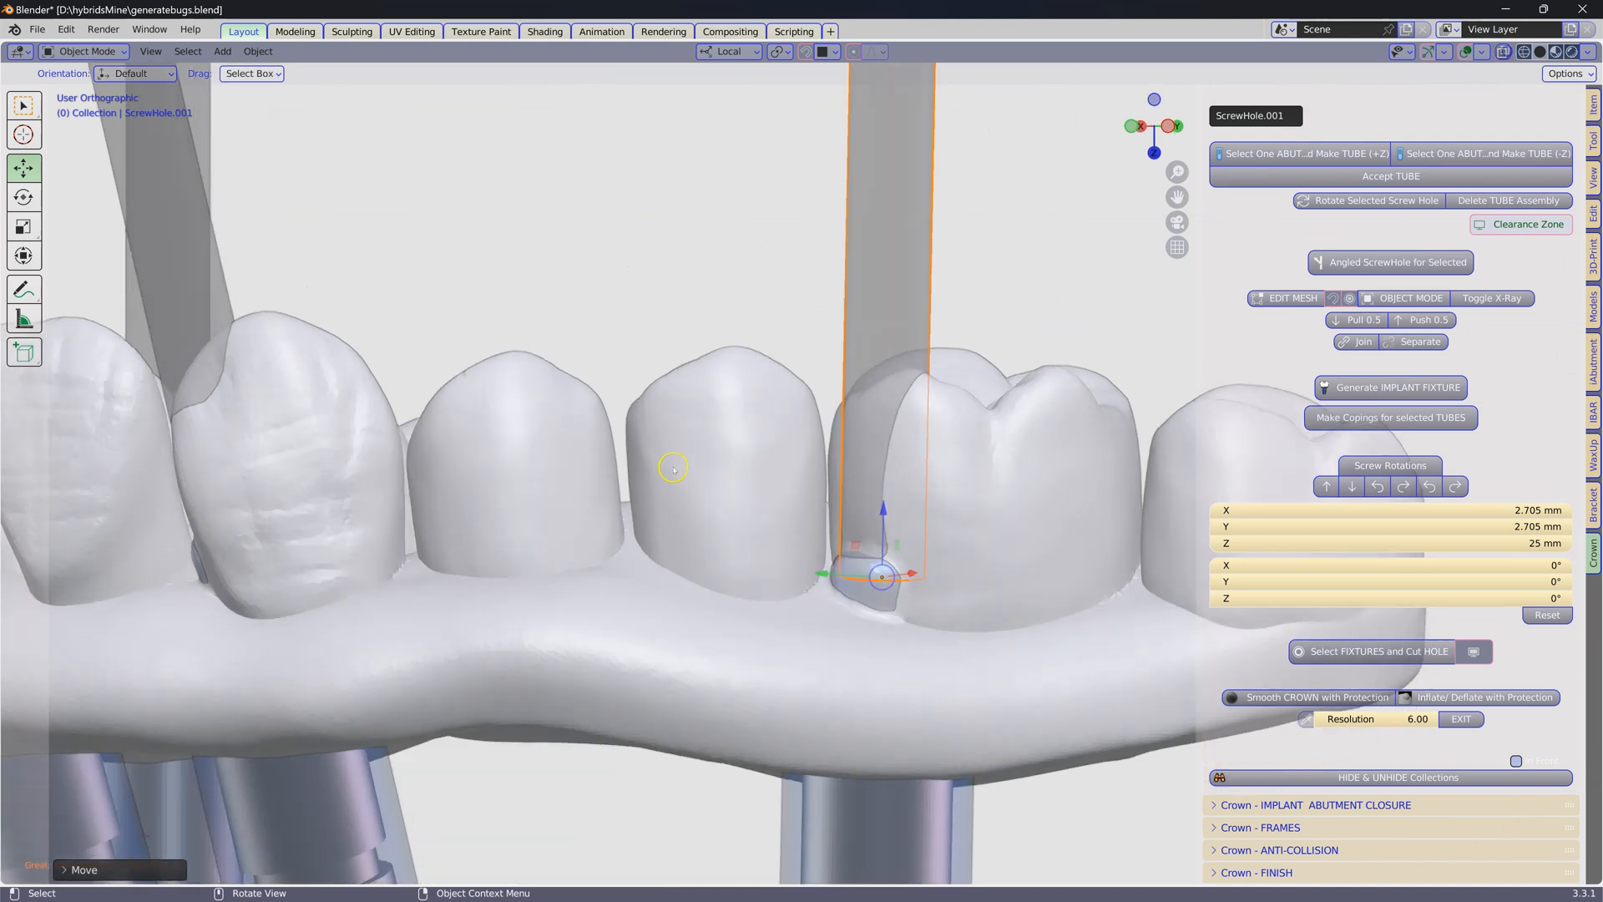
{"action": "left_click", "coordinate": [673, 468]}
{"action": "left_click", "coordinate": [1371, 655]}
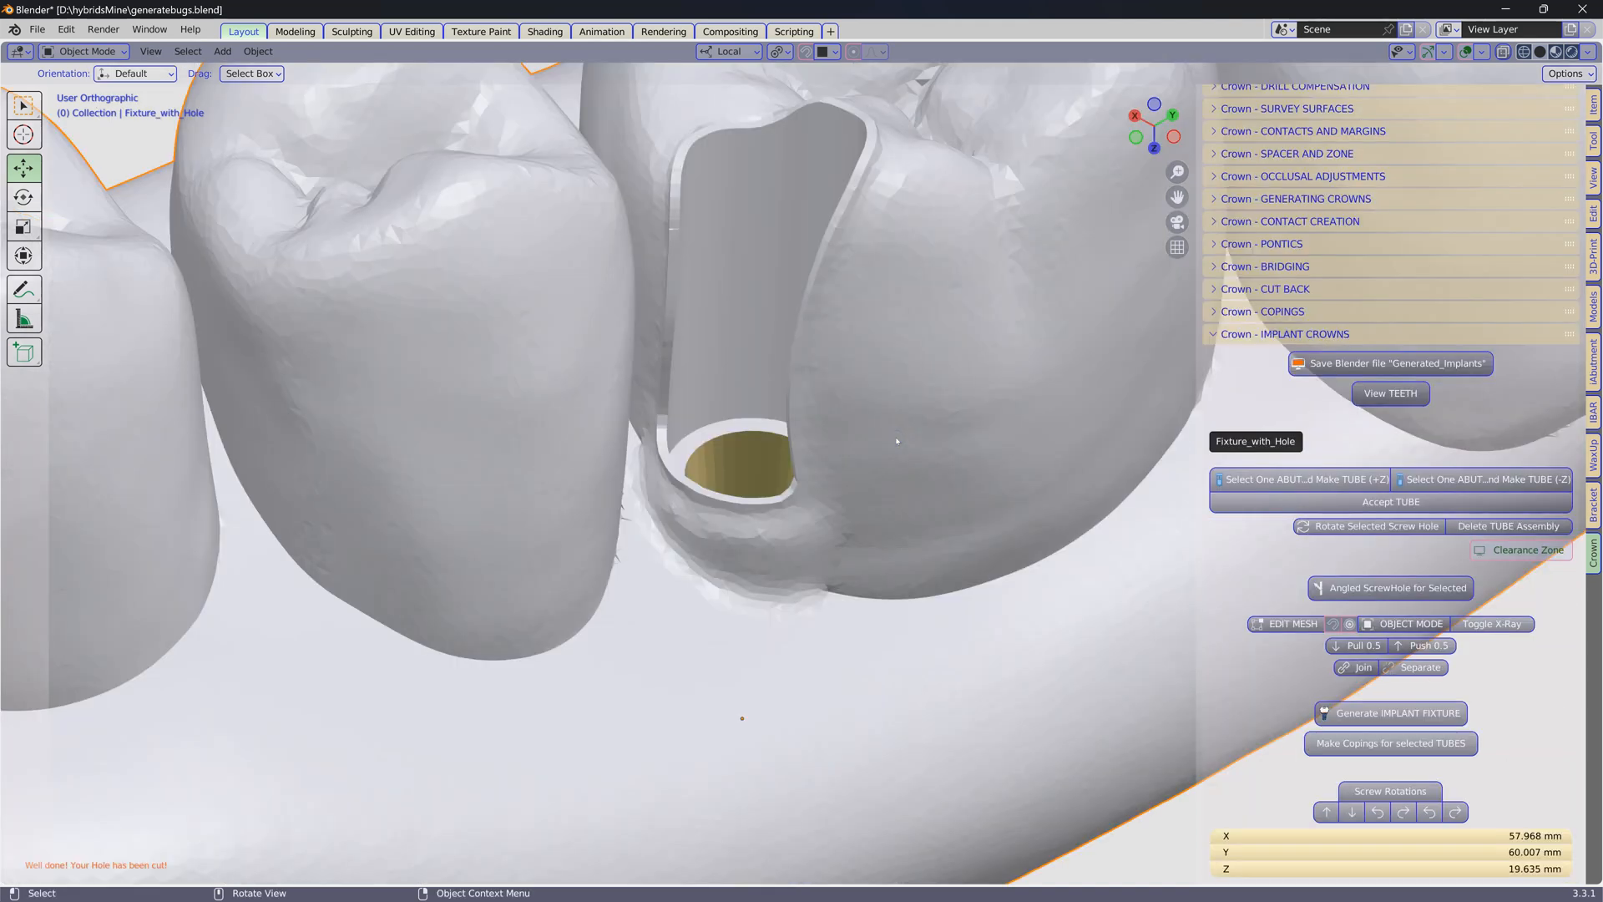
Enter Edit Mode on the cut fixture and examine the mesh around the molar's open screw hole in face and vertex selection modes.
{"action": "key", "text": "Tab"}
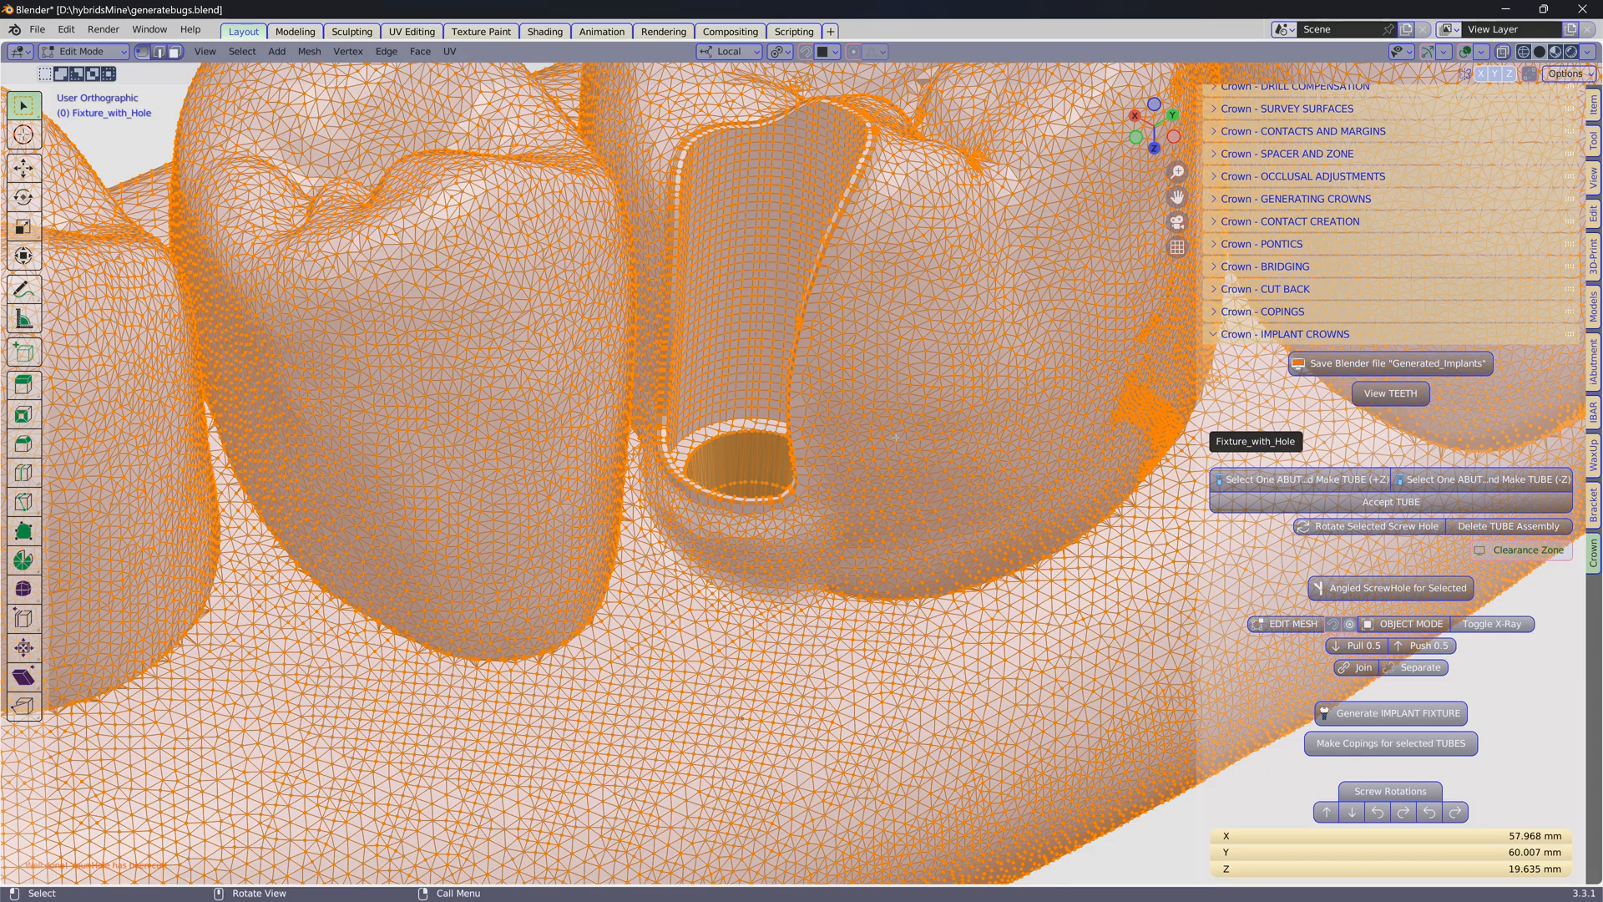
{"action": "left_click", "coordinate": [635, 137]}
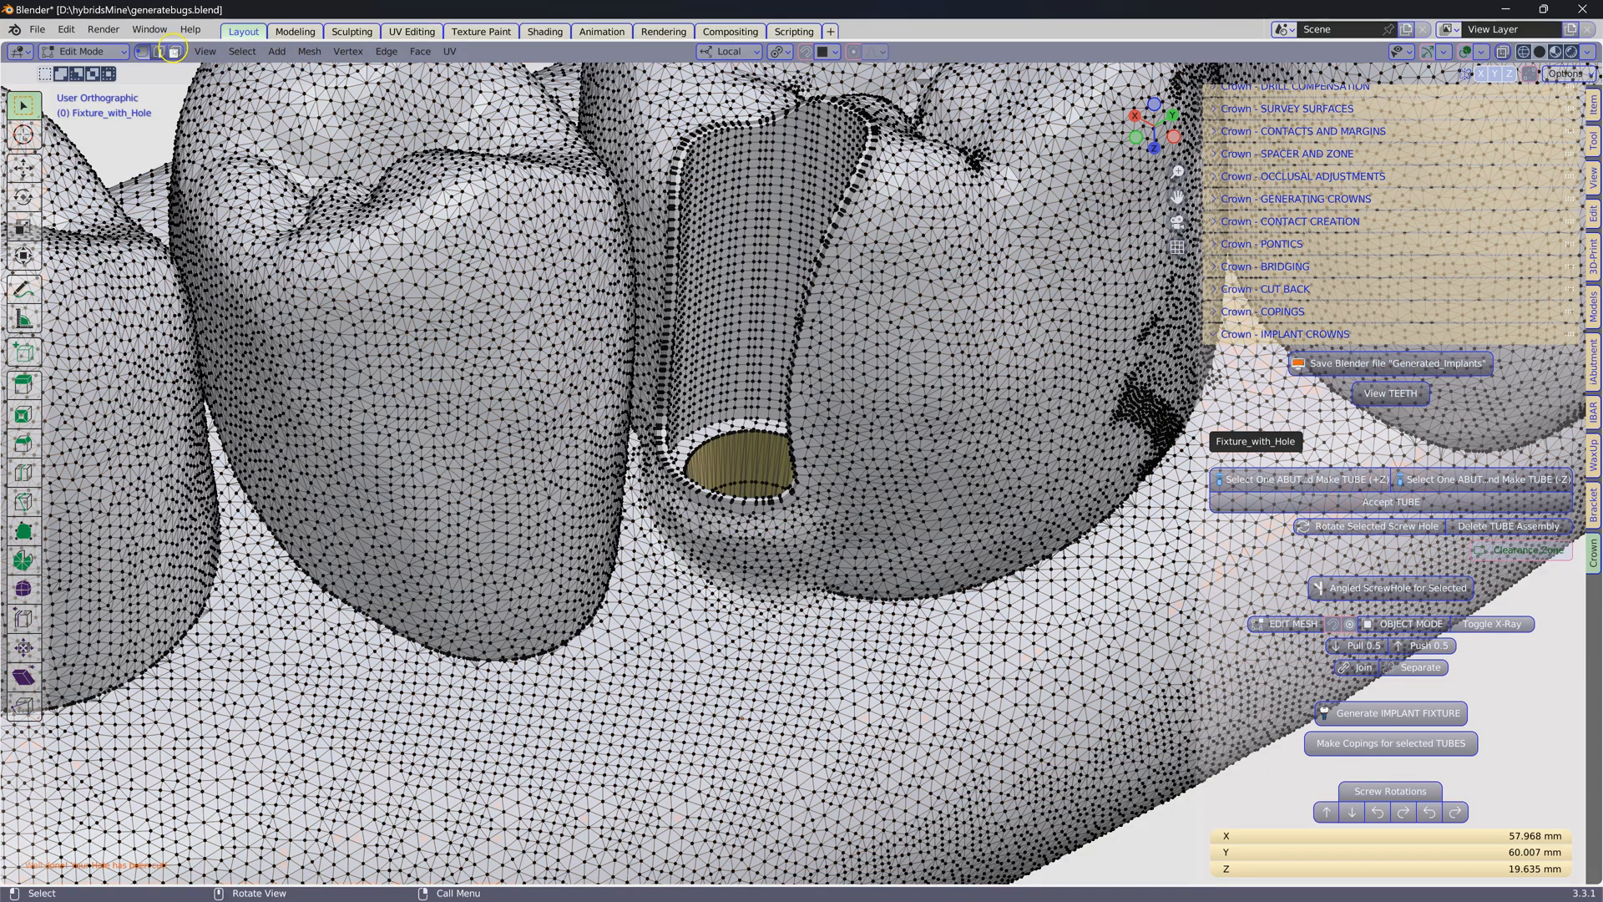
{"action": "left_click", "coordinate": [174, 51]}
{"action": "scroll", "coordinate": [863, 383], "scroll_direction": "up", "scroll_amount": 6}
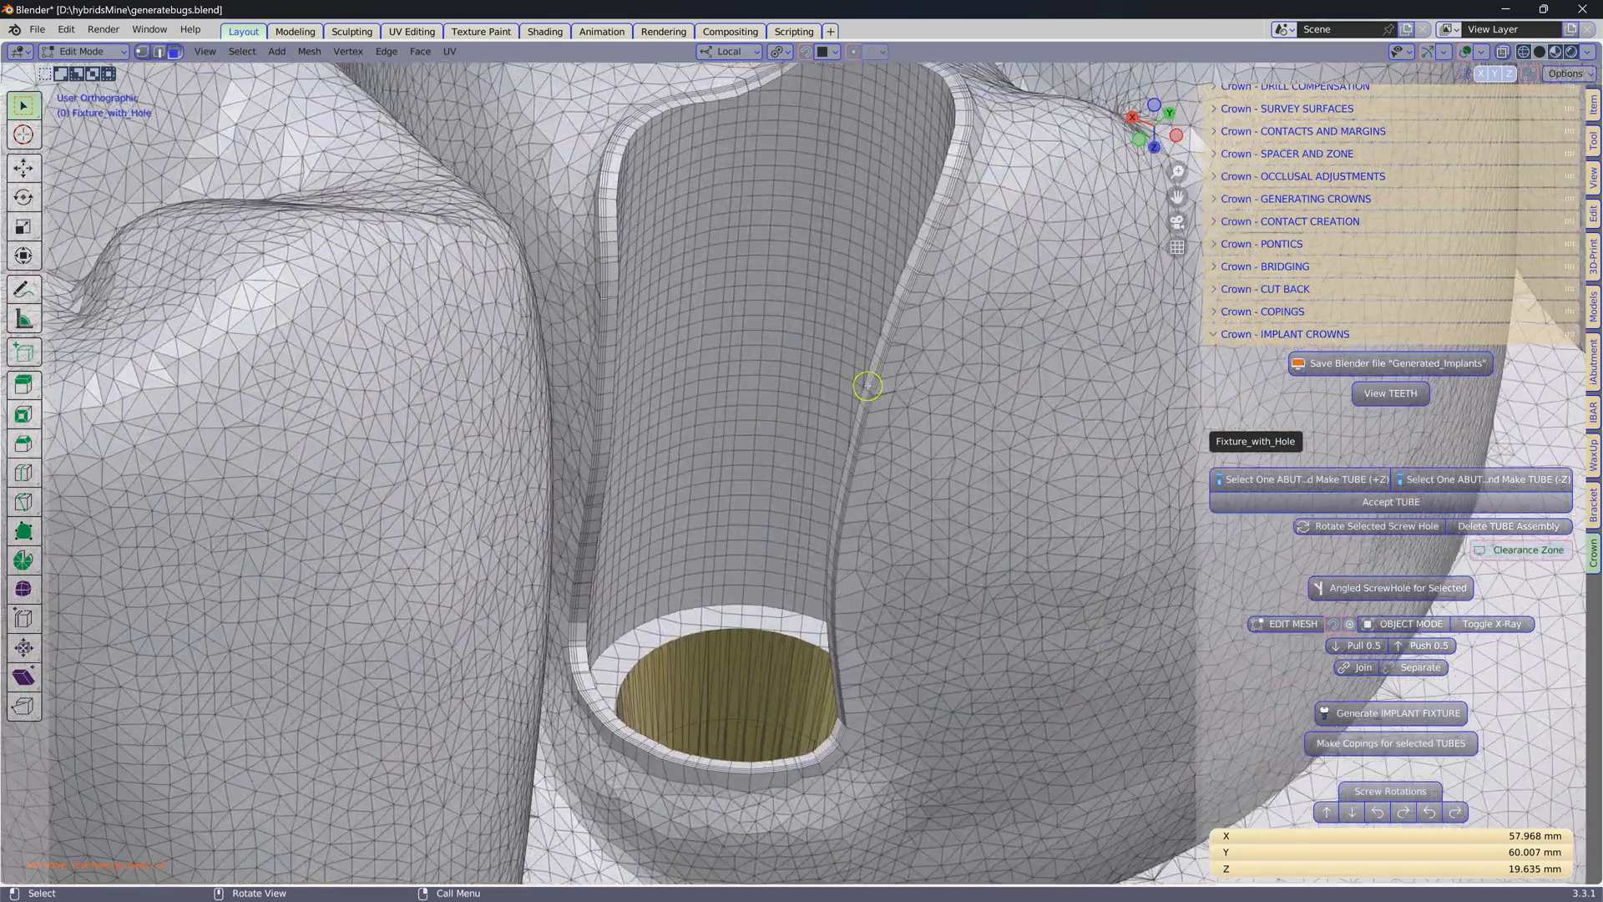
{"action": "scroll", "coordinate": [867, 385], "scroll_direction": "up", "scroll_amount": 4}
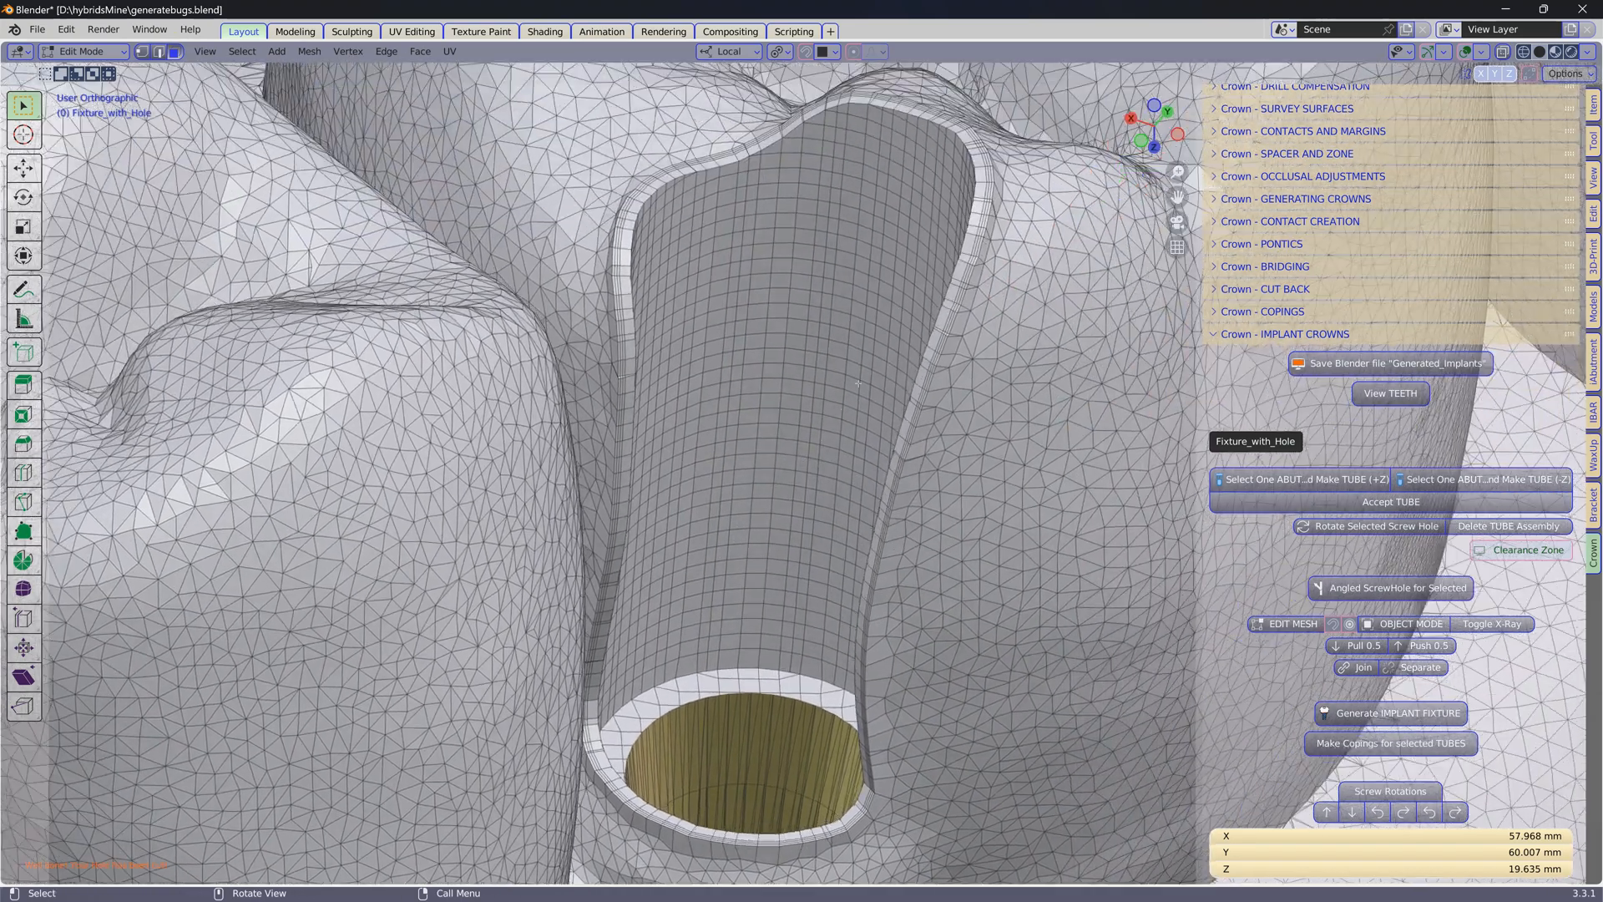
{"action": "middle_click_drag", "start_coordinate": [858, 383], "coordinate": [258, 121]}
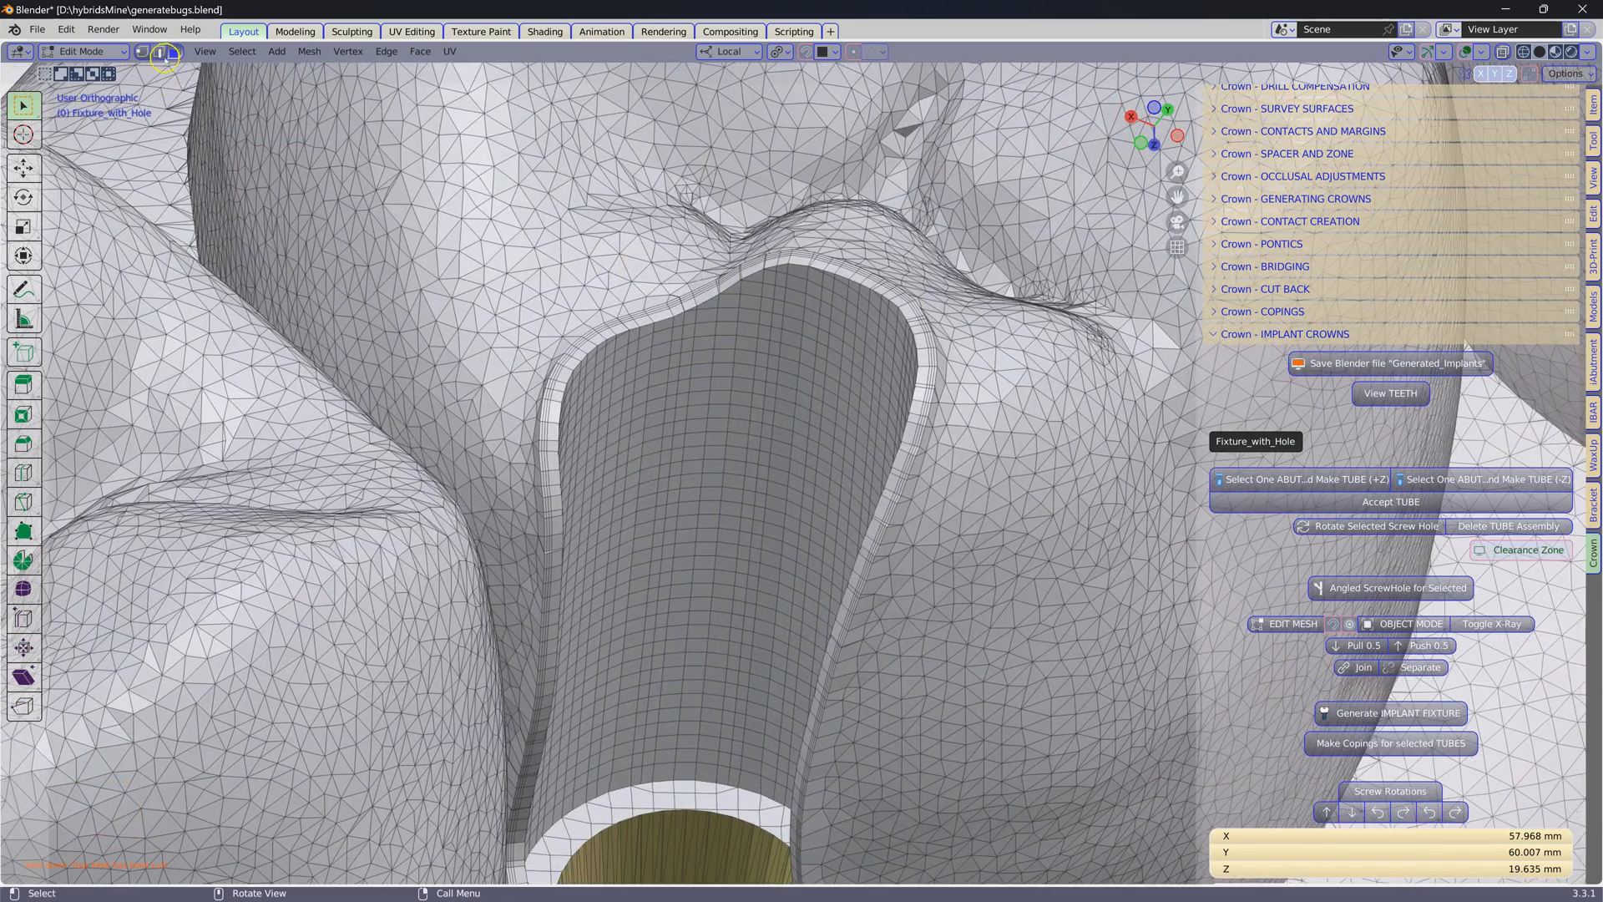
{"action": "left_click", "coordinate": [142, 51]}
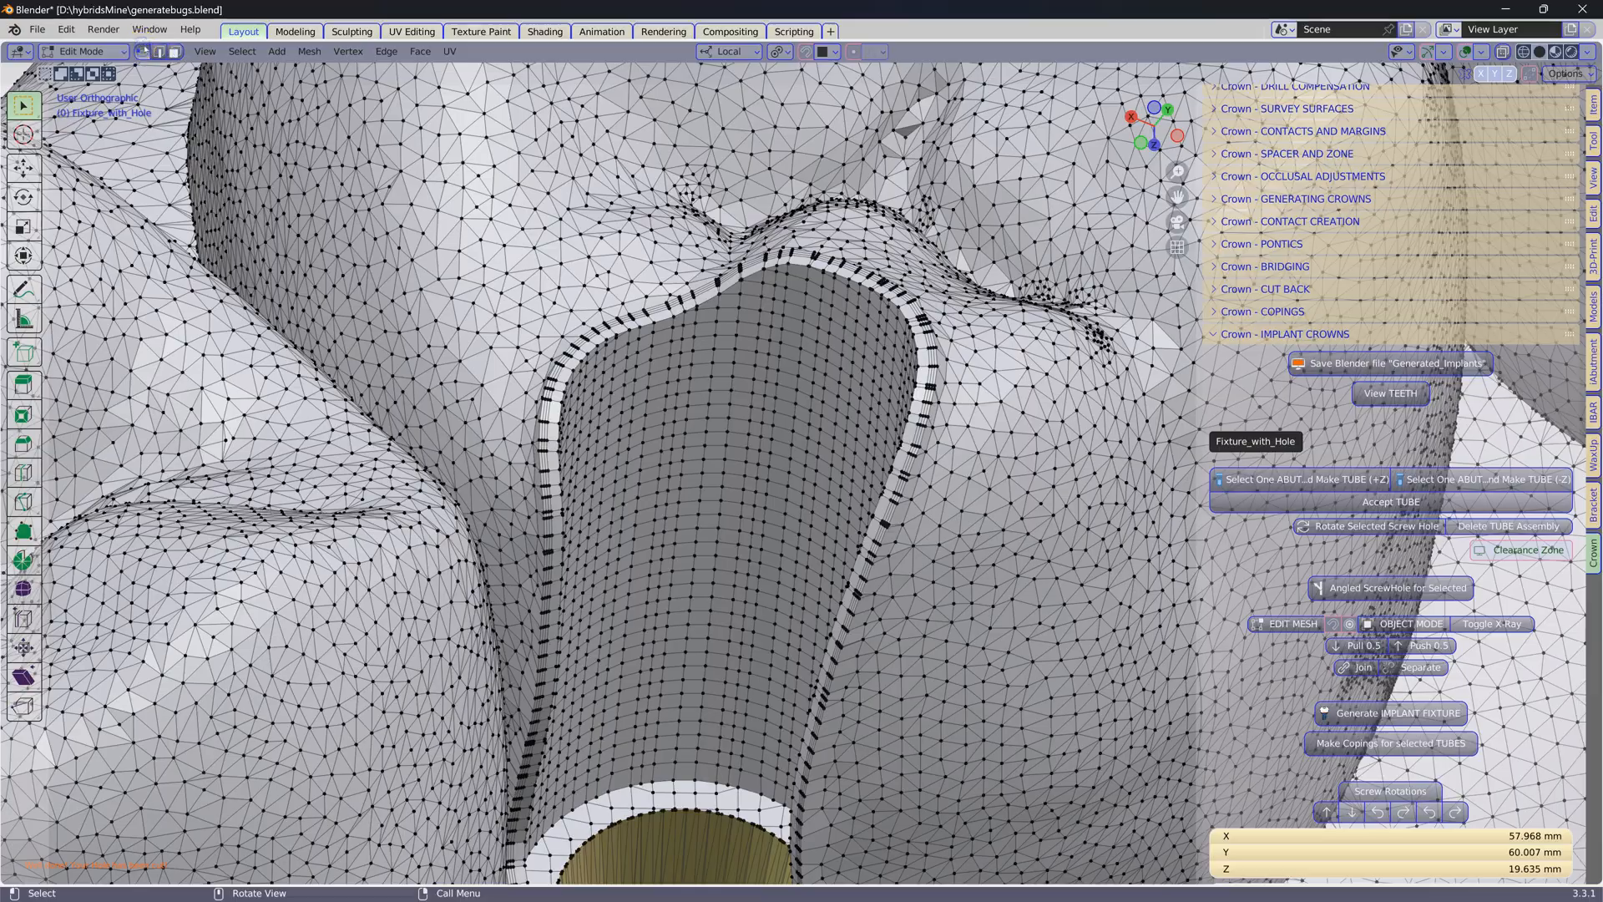
{"action": "left_click", "coordinate": [158, 51]}
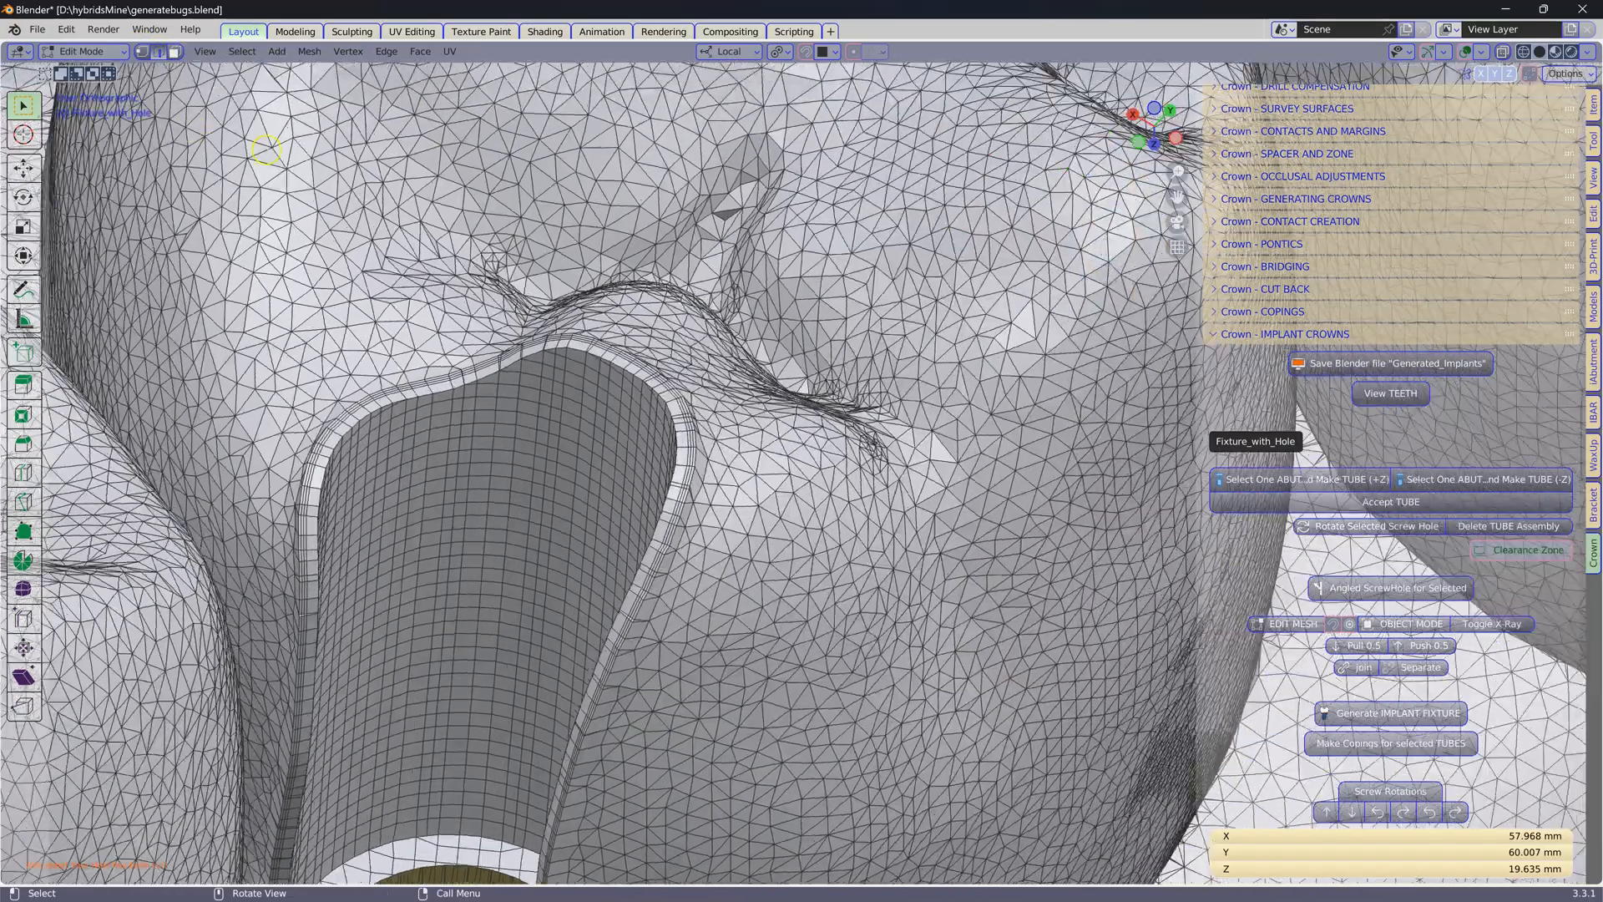
Examine the mesh along the cut screw hole rims on the canine and on the inner side of the front teeth.
{"action": "scroll", "coordinate": [303, 466], "scroll_direction": "down", "scroll_amount": 7}
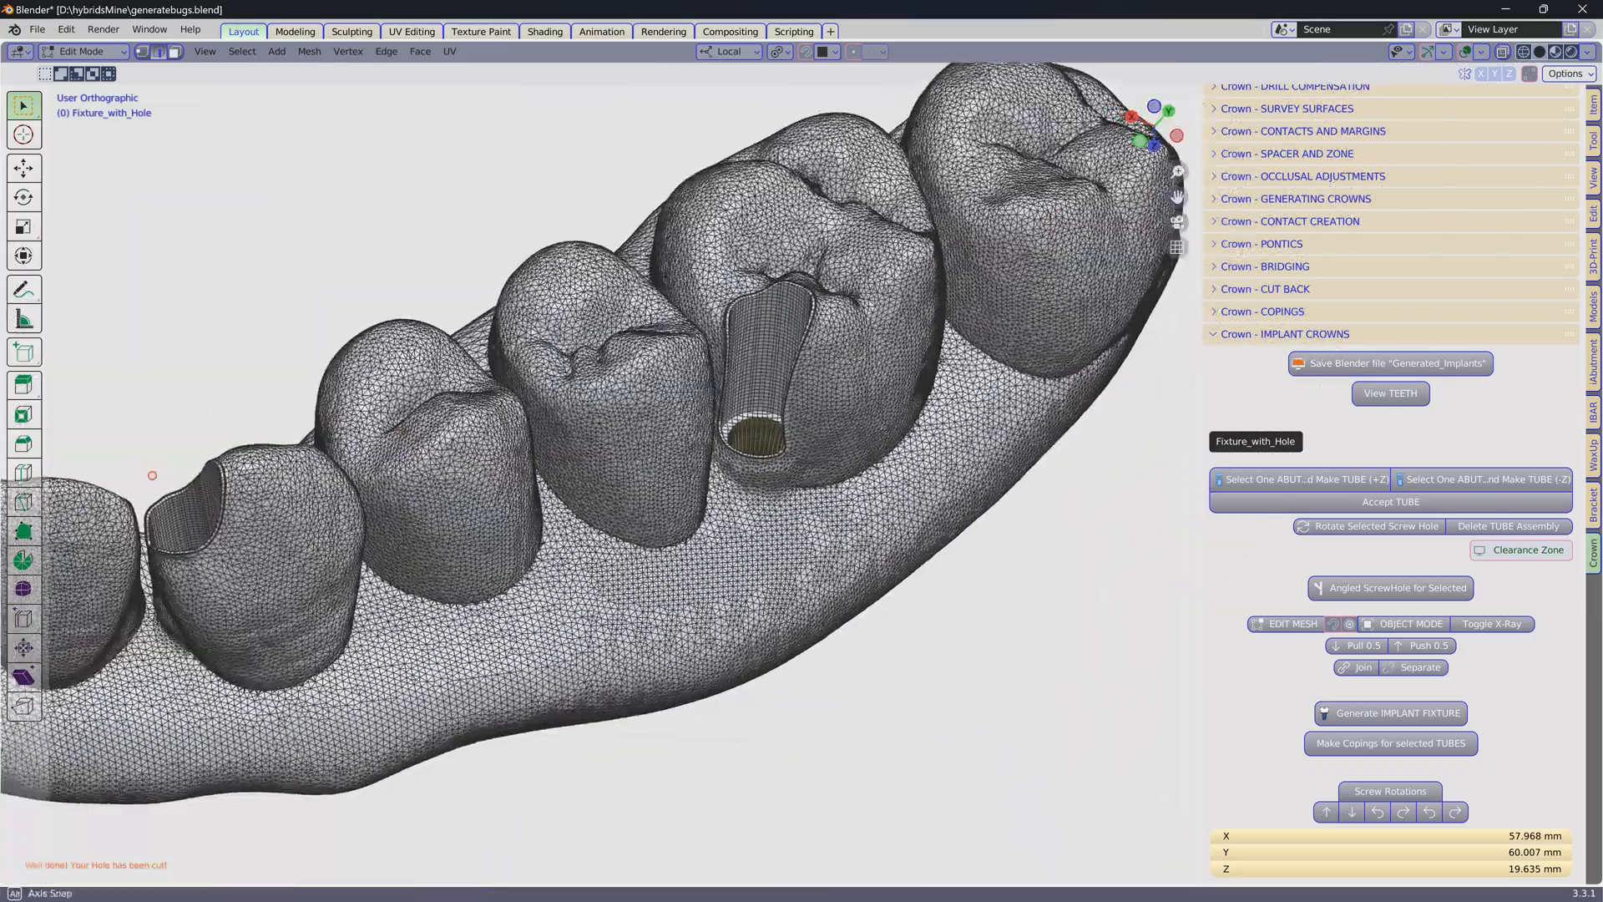
{"action": "scroll", "coordinate": [152, 475], "scroll_direction": "up", "scroll_amount": 5}
{"action": "middle_click_drag", "start_coordinate": [234, 427], "coordinate": [709, 492], "text": "shift"}
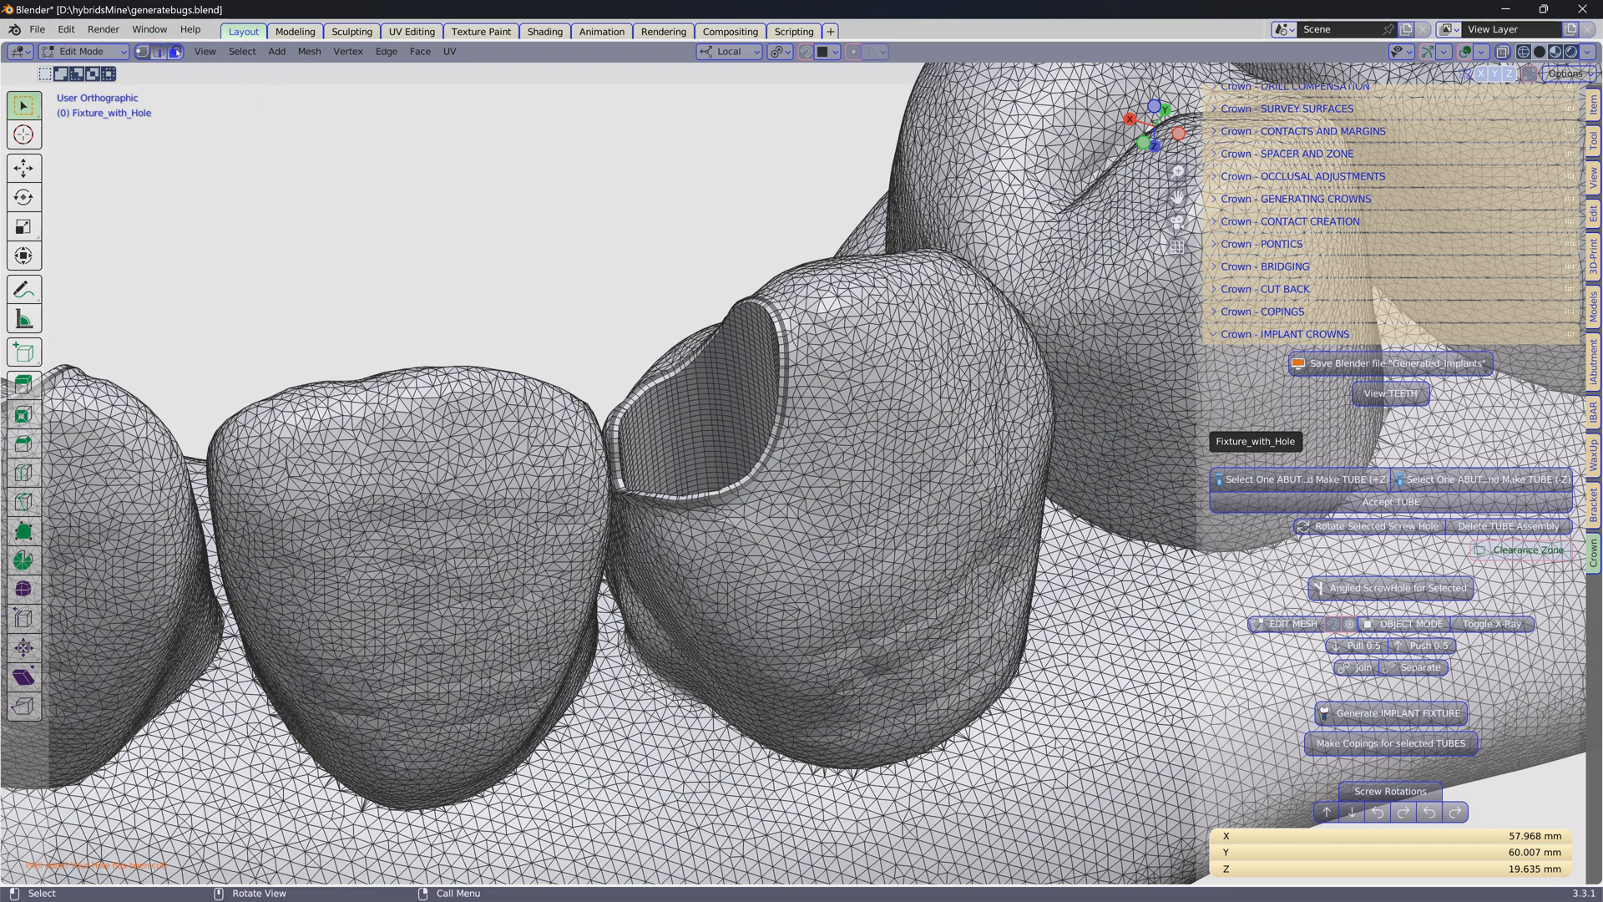
{"action": "left_click", "coordinate": [177, 52]}
{"action": "middle_click_drag", "start_coordinate": [719, 501], "coordinate": [491, 420]}
{"action": "scroll", "coordinate": [491, 420], "scroll_direction": "down", "scroll_amount": 10}
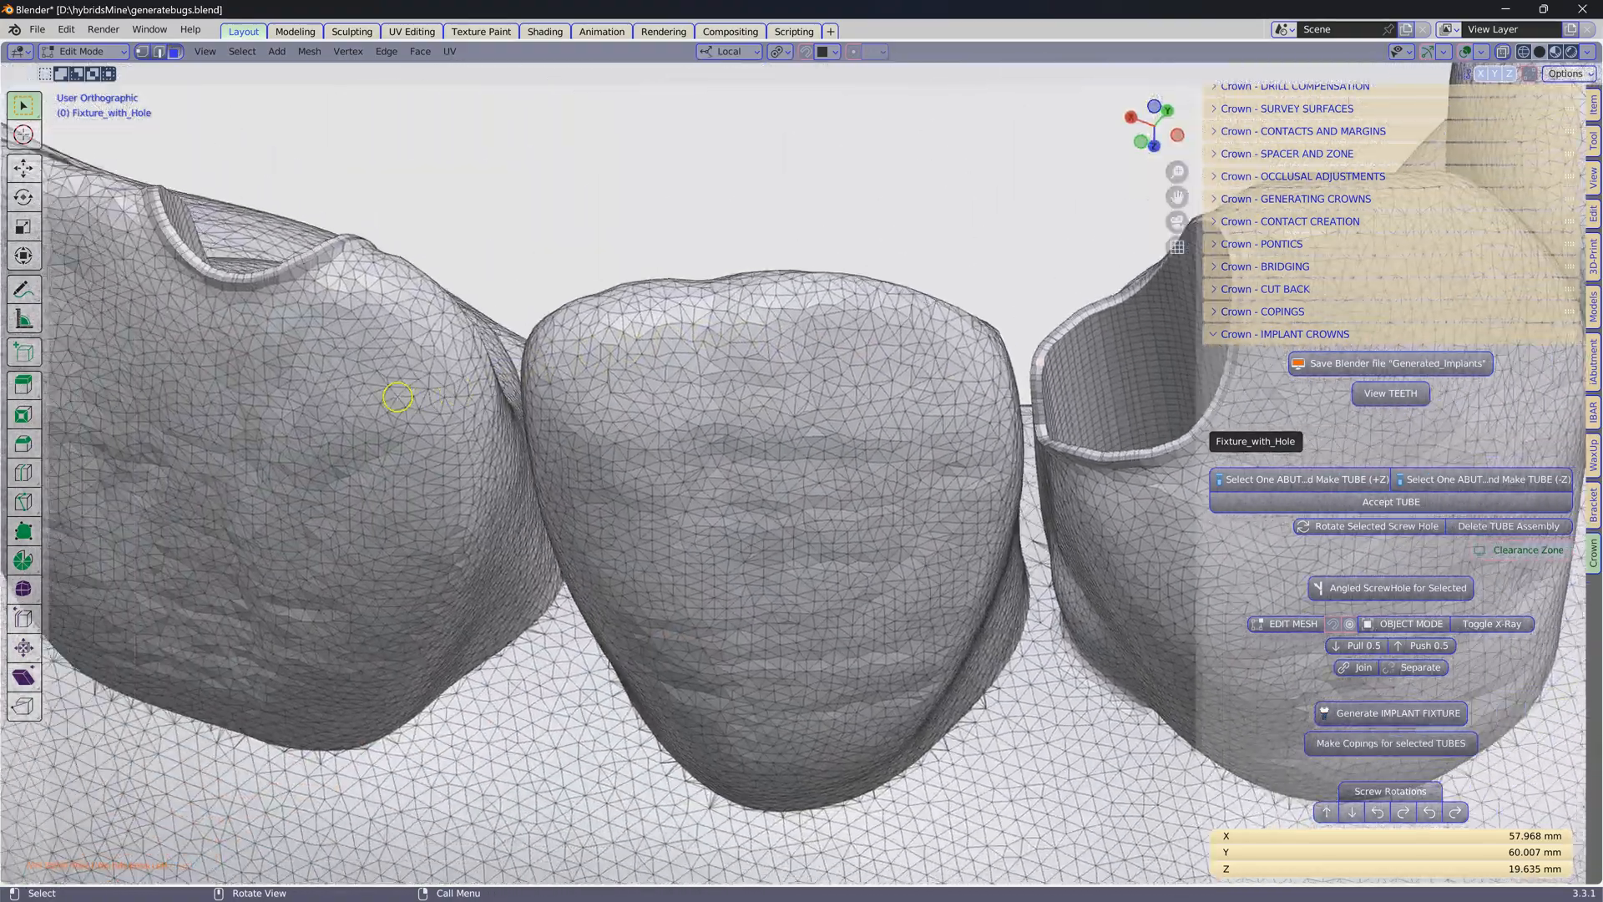
{"action": "middle_click_drag", "start_coordinate": [398, 396], "coordinate": [476, 544]}
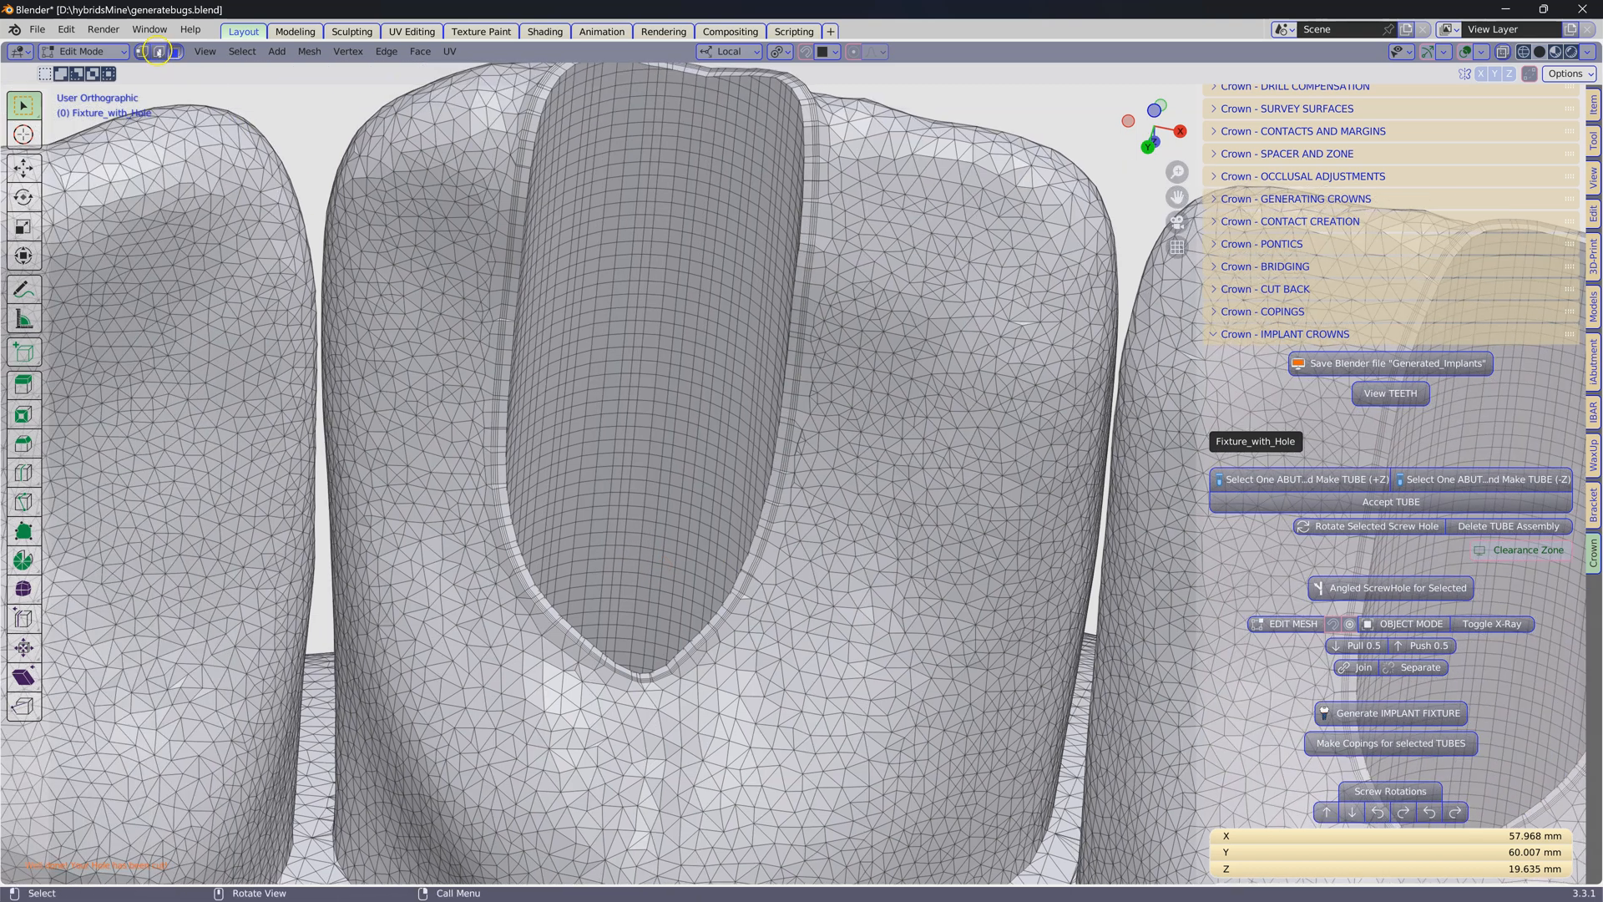
{"action": "key", "text": "1"}
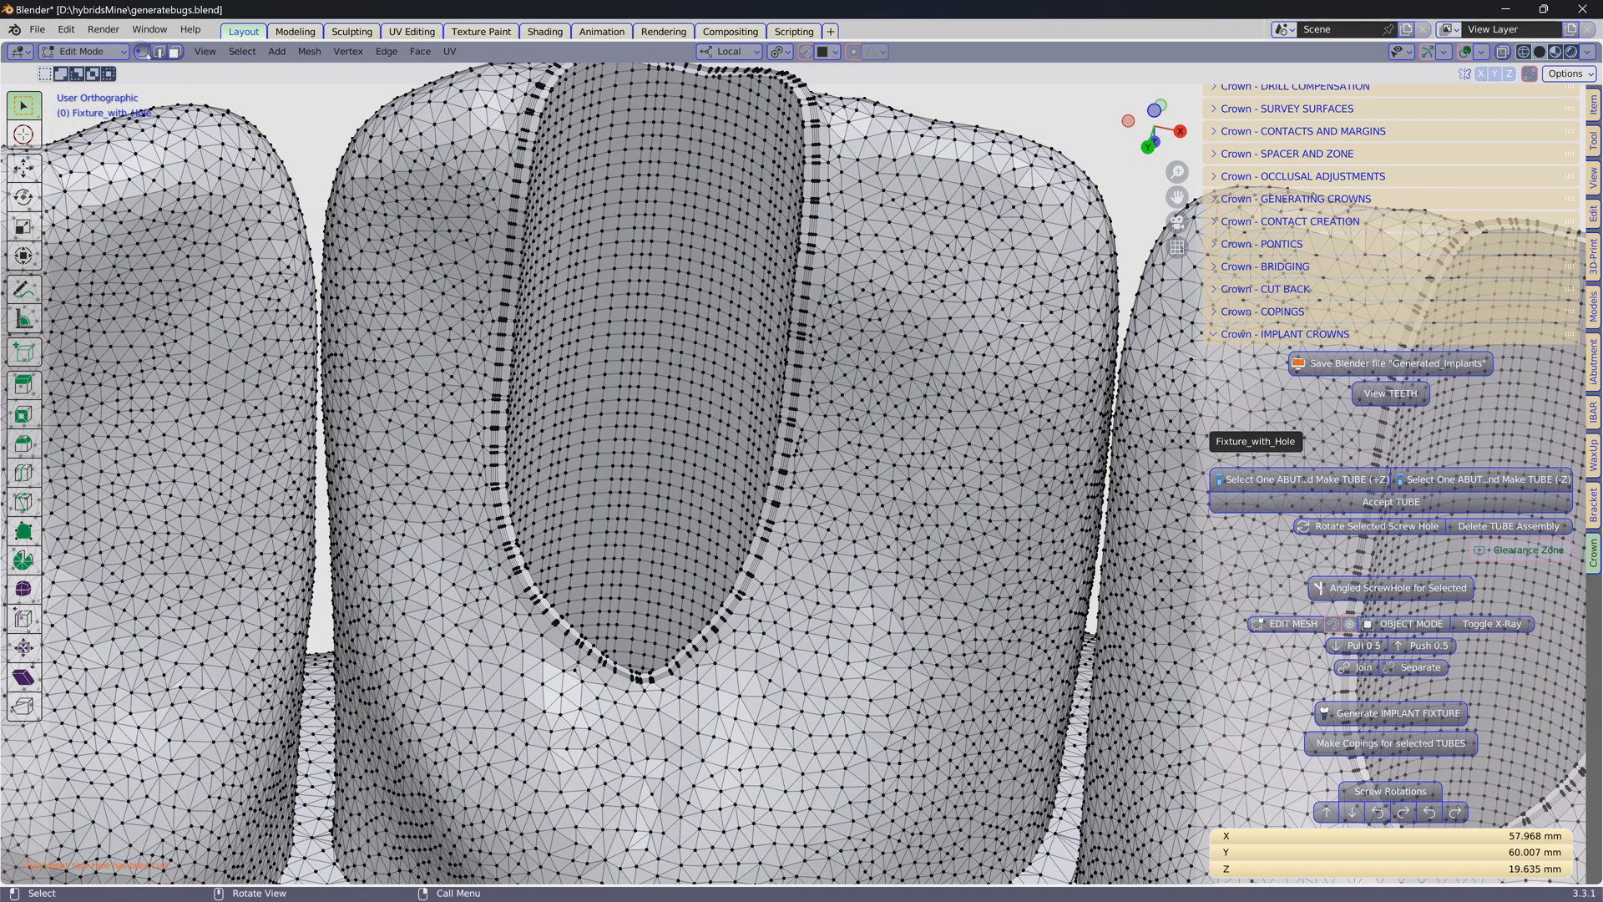
{"action": "scroll", "coordinate": [777, 399], "scroll_direction": "up", "scroll_amount": 2}
{"action": "scroll", "coordinate": [779, 400], "scroll_direction": "down", "scroll_amount": 3}
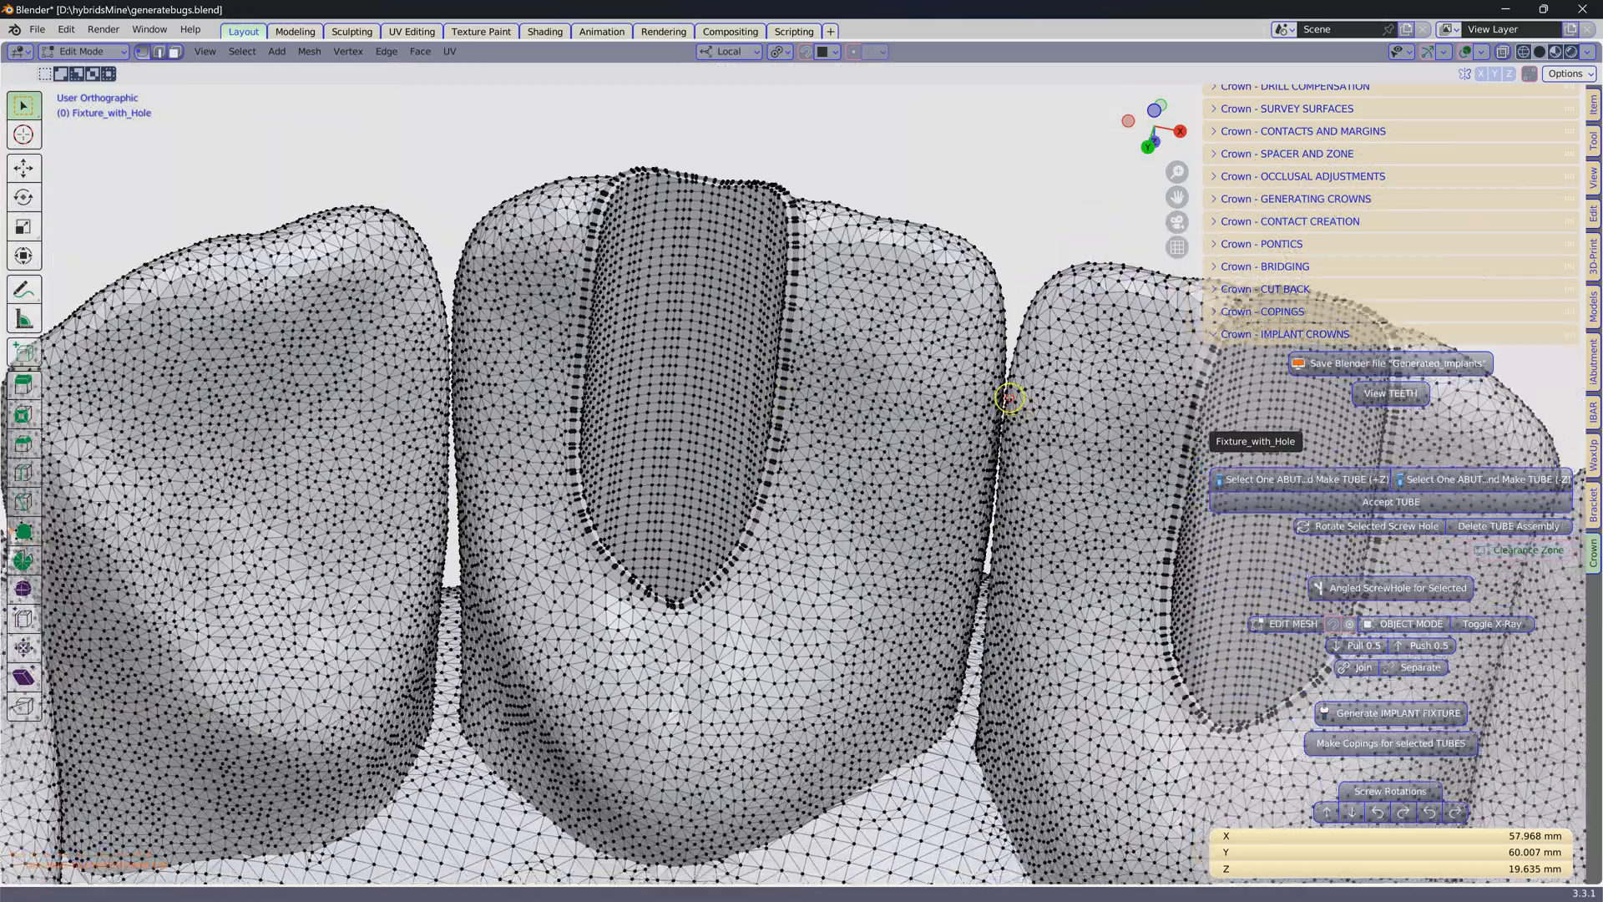
{"action": "scroll", "coordinate": [476, 243], "scroll_direction": "up", "scroll_amount": 2}
{"action": "scroll", "coordinate": [486, 307], "scroll_direction": "up", "scroll_amount": 2}
Examine the mesh of the screw hole cut between the pointed canine and its neighbour, and of the round hole in the molar.
{"action": "middle_click_drag", "start_coordinate": [486, 307], "coordinate": [384, 520]}
{"action": "scroll", "coordinate": [534, 576], "scroll_direction": "up", "scroll_amount": 4}
{"action": "middle_click_drag", "start_coordinate": [536, 540], "coordinate": [510, 230]}
{"action": "scroll", "coordinate": [251, 350], "scroll_direction": "down", "scroll_amount": 2}
{"action": "middle_click_drag", "start_coordinate": [387, 272], "coordinate": [619, 249]}
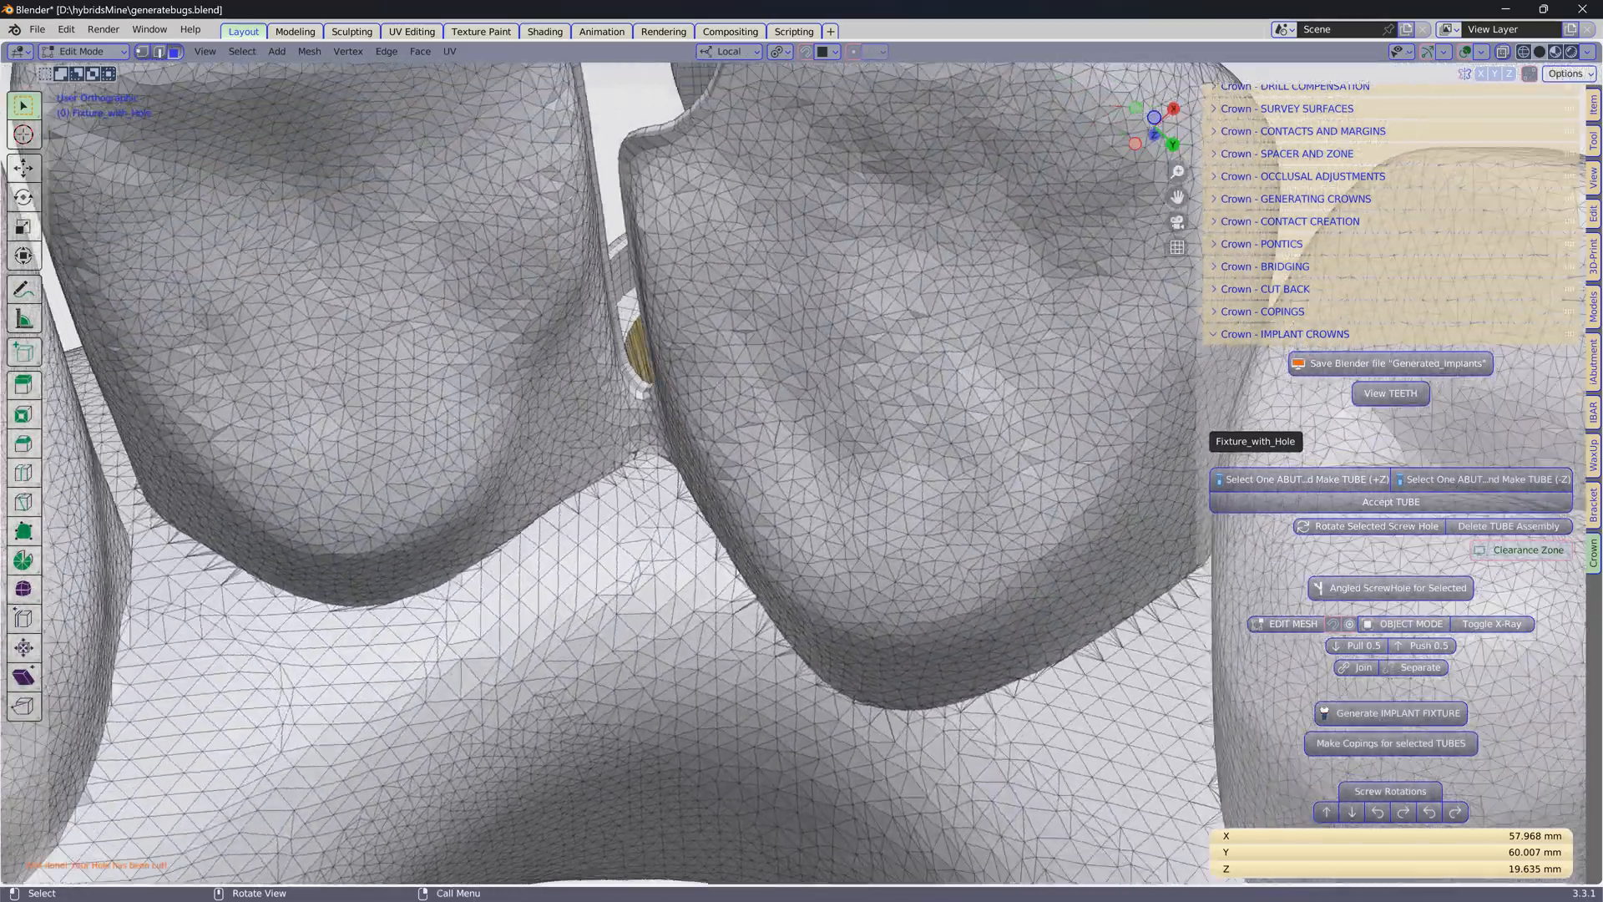
{"action": "middle_click_drag", "start_coordinate": [643, 388], "coordinate": [538, 314]}
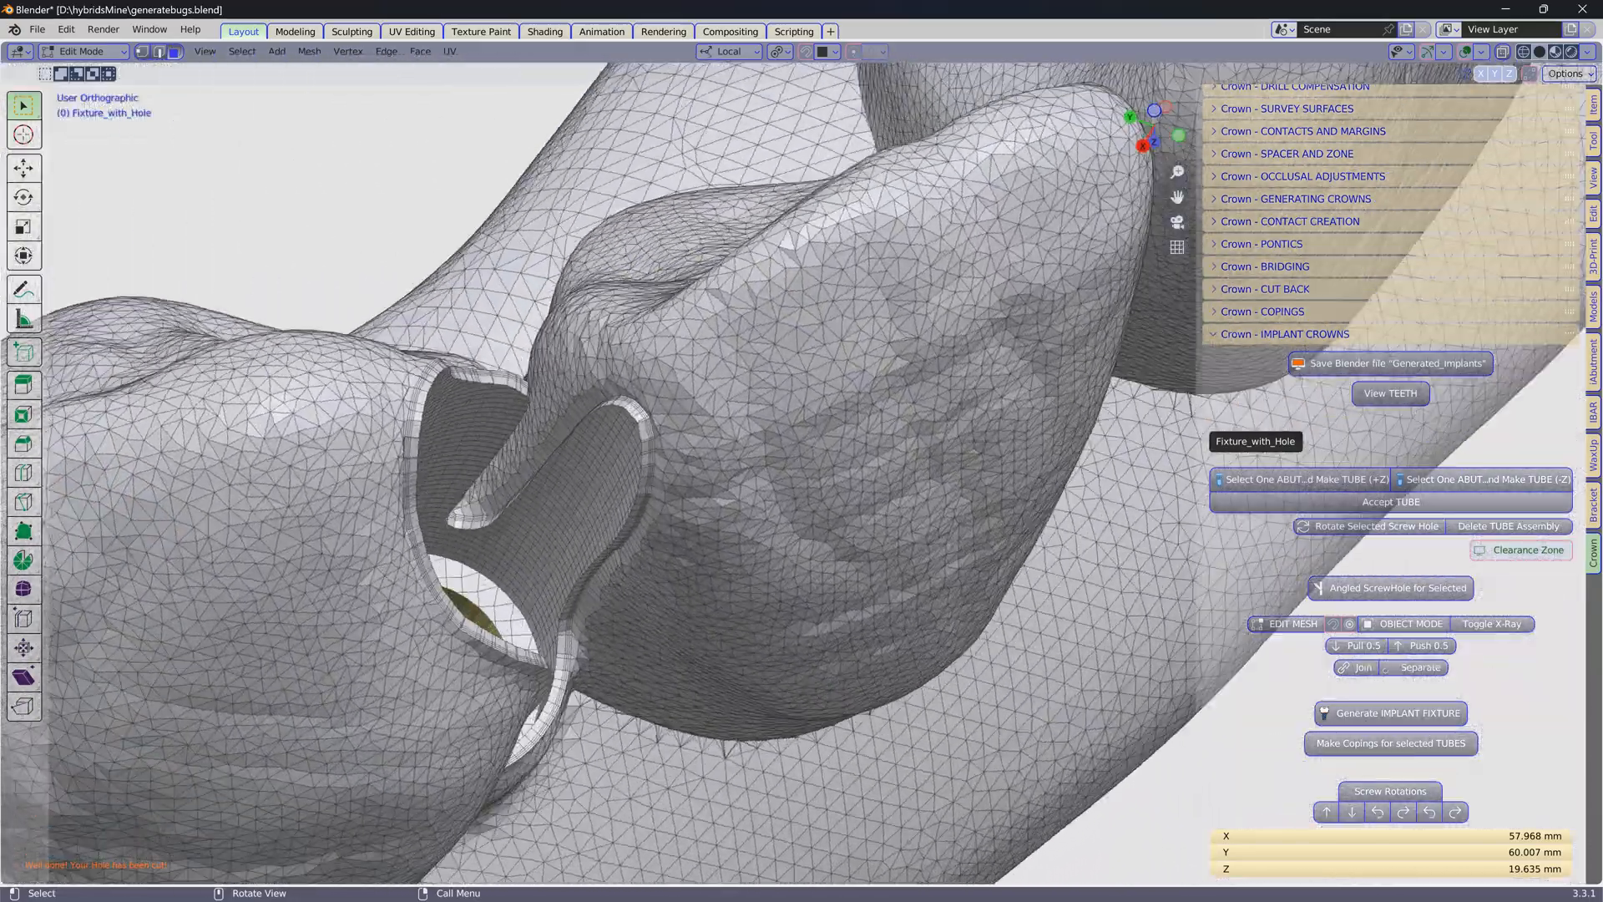
{"action": "middle_click_drag", "start_coordinate": [617, 455], "coordinate": [580, 312]}
{"action": "scroll", "coordinate": [581, 312], "scroll_direction": "down", "scroll_amount": 6}
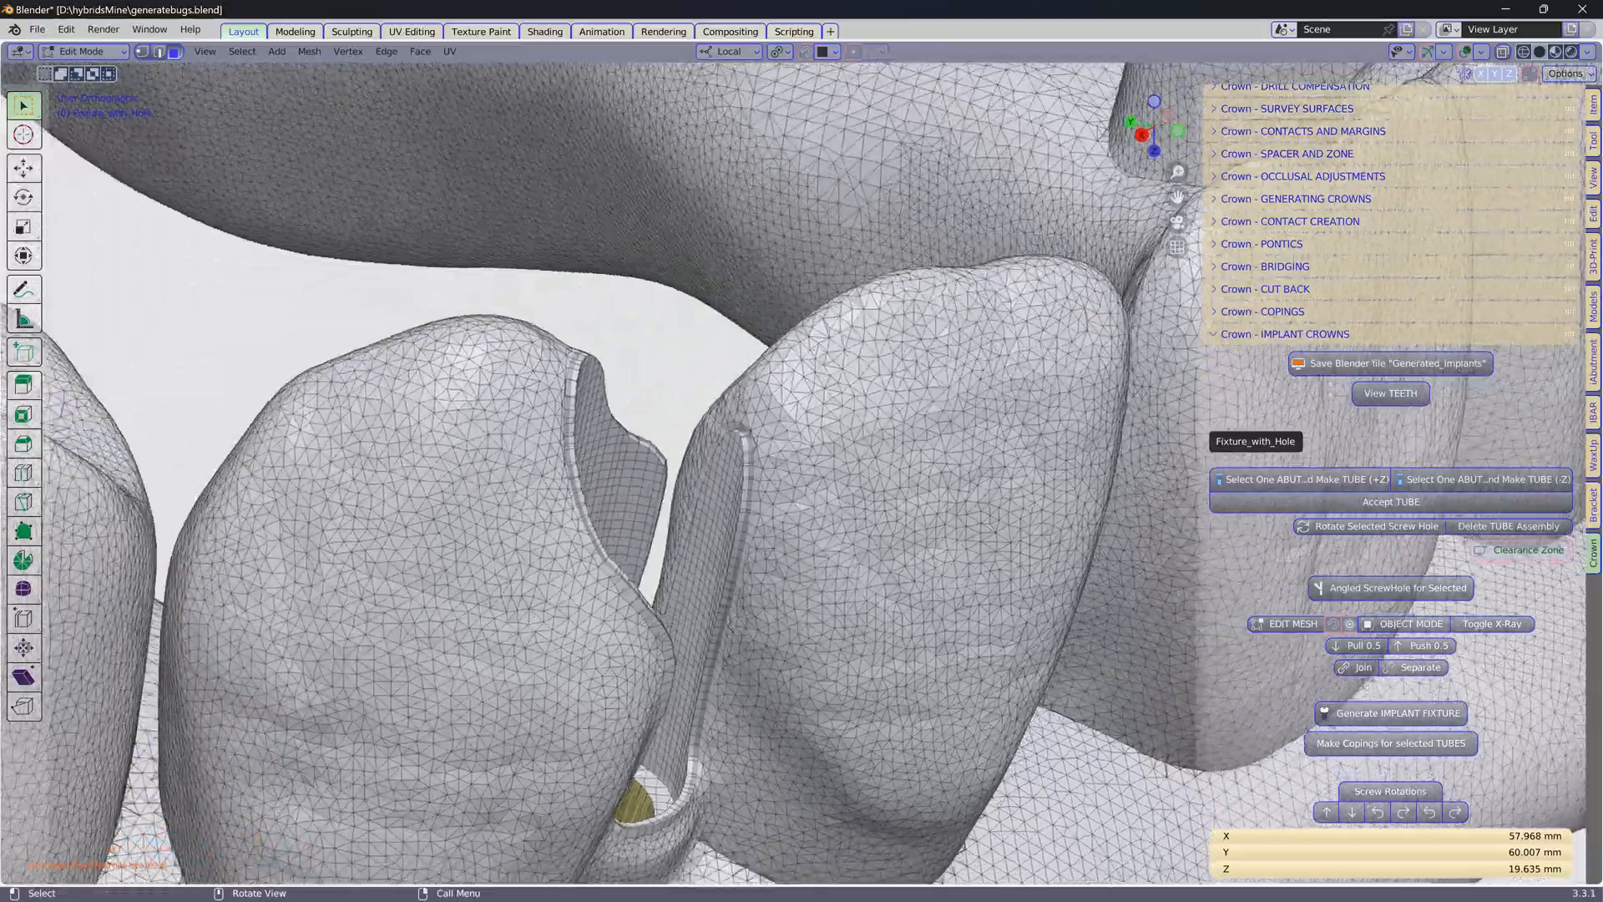
{"action": "scroll", "coordinate": [492, 354], "scroll_direction": "down", "scroll_amount": 3}
{"action": "middle_click_drag", "start_coordinate": [493, 355], "coordinate": [452, 372]}
{"action": "scroll", "coordinate": [452, 373], "scroll_direction": "up", "scroll_amount": 10}
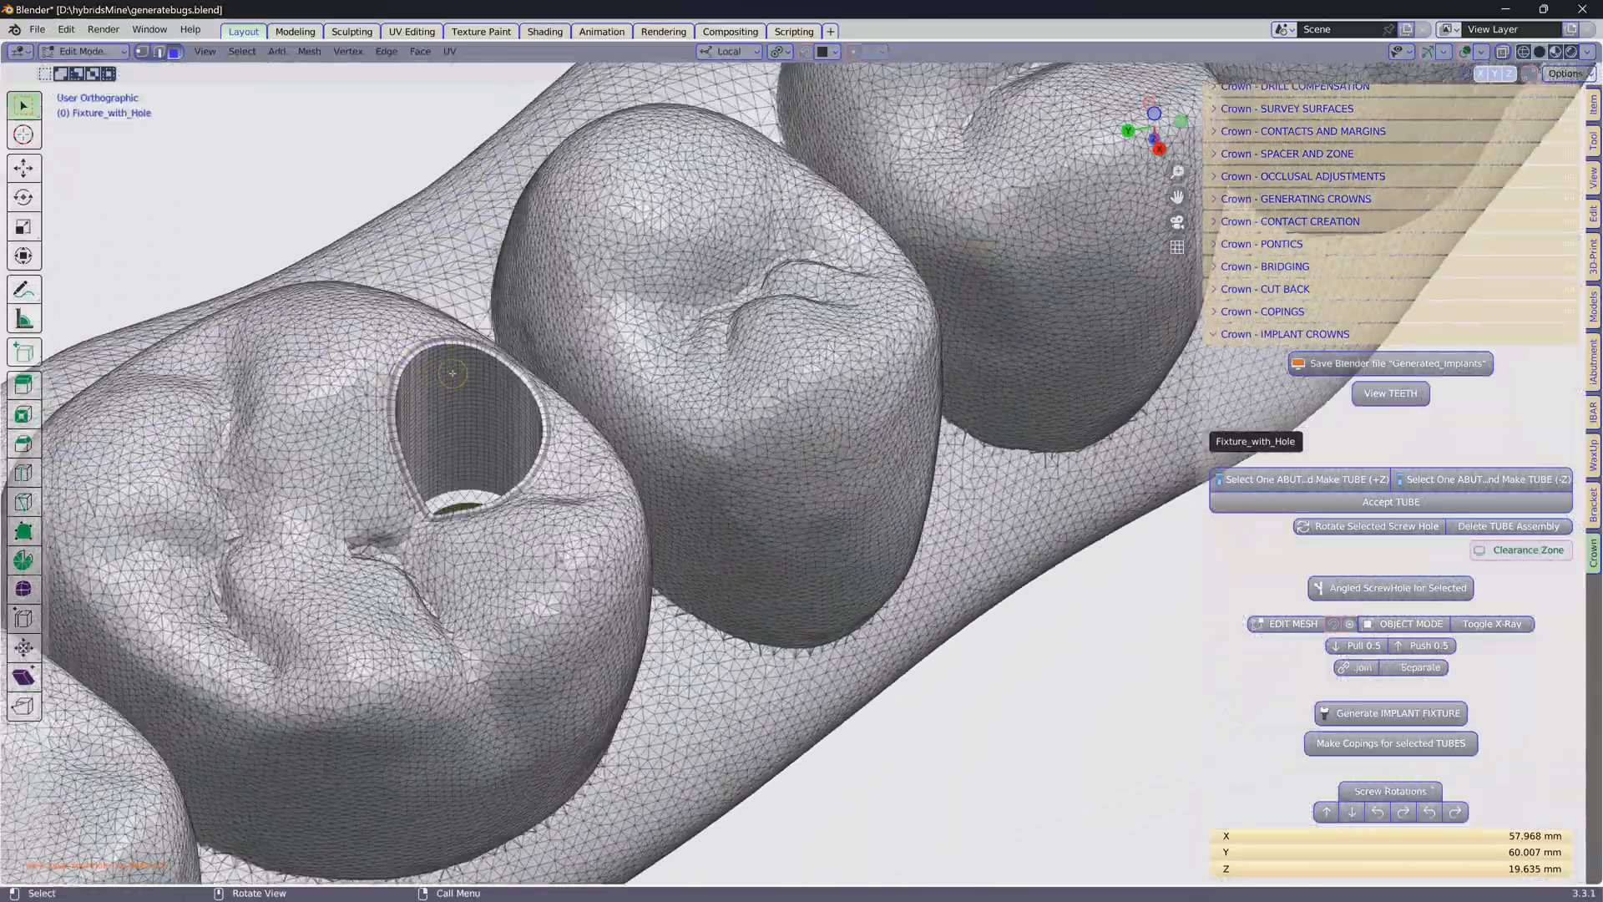
{"action": "scroll", "coordinate": [452, 373], "scroll_direction": "down", "scroll_amount": 8}
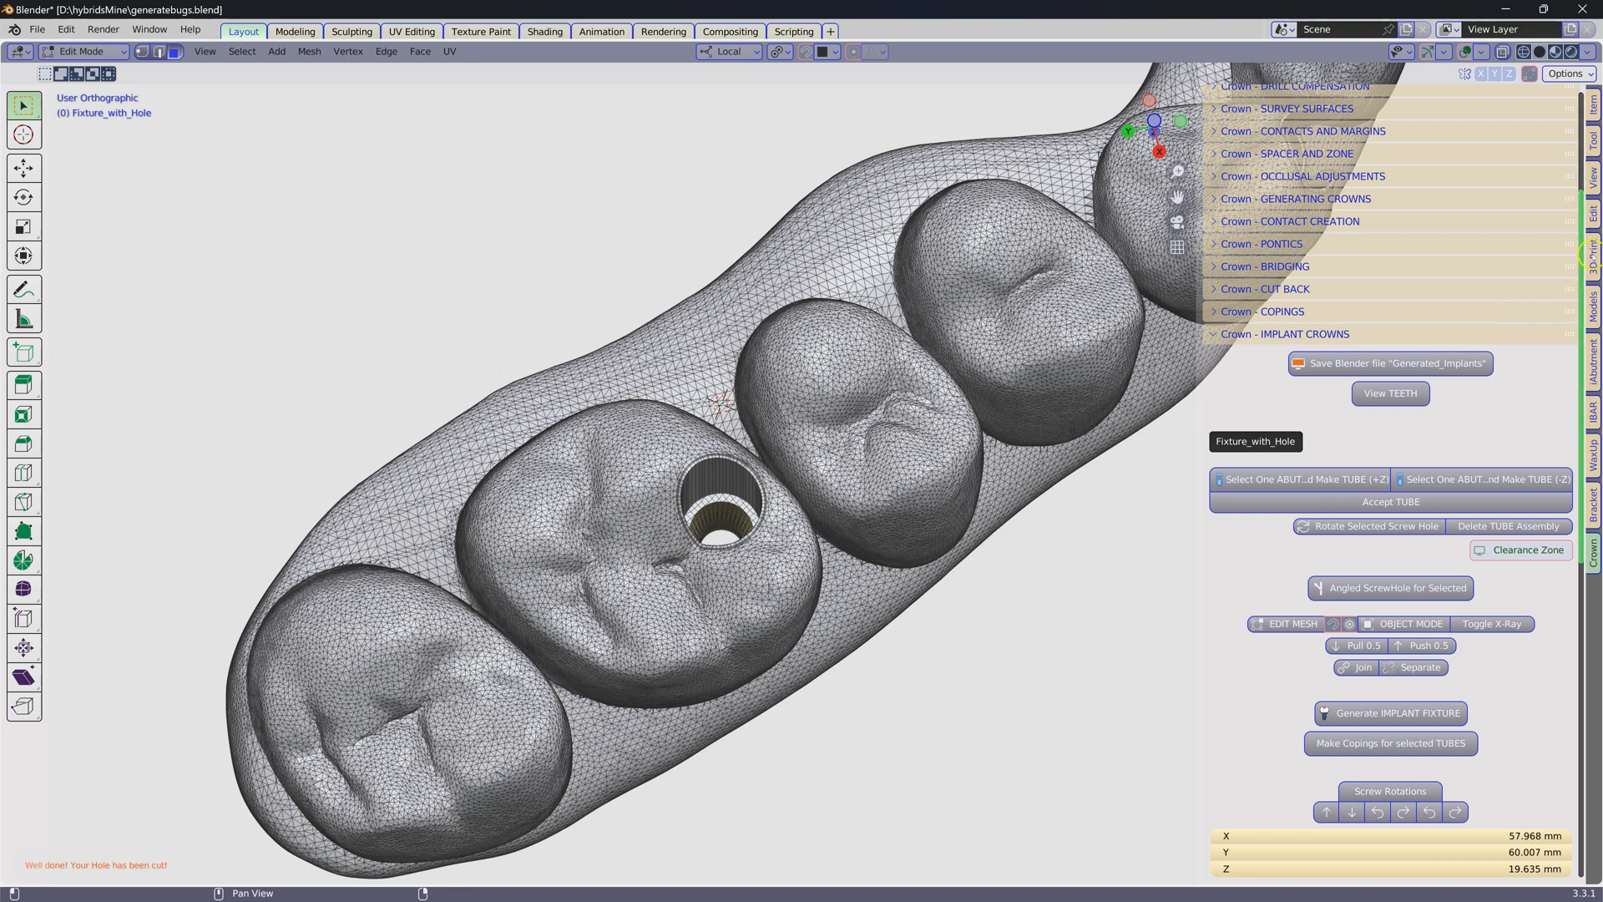
Run all 3D-Print mesh checks on the cut fixture.
{"action": "left_click", "coordinate": [1593, 259]}
{"action": "left_click", "coordinate": [1389, 306]}
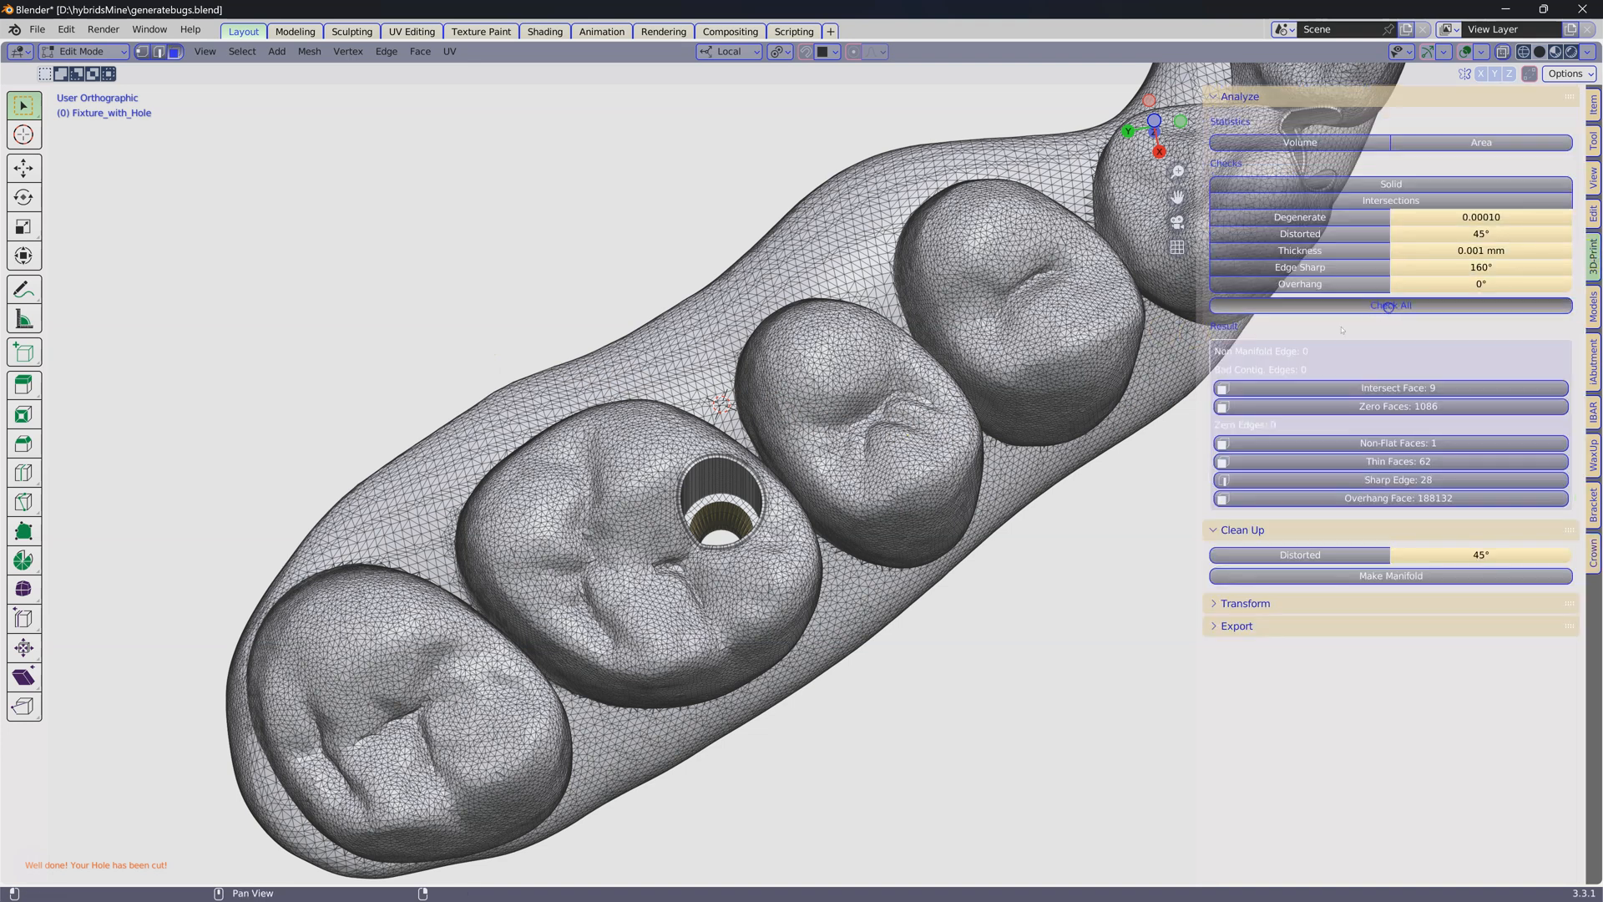